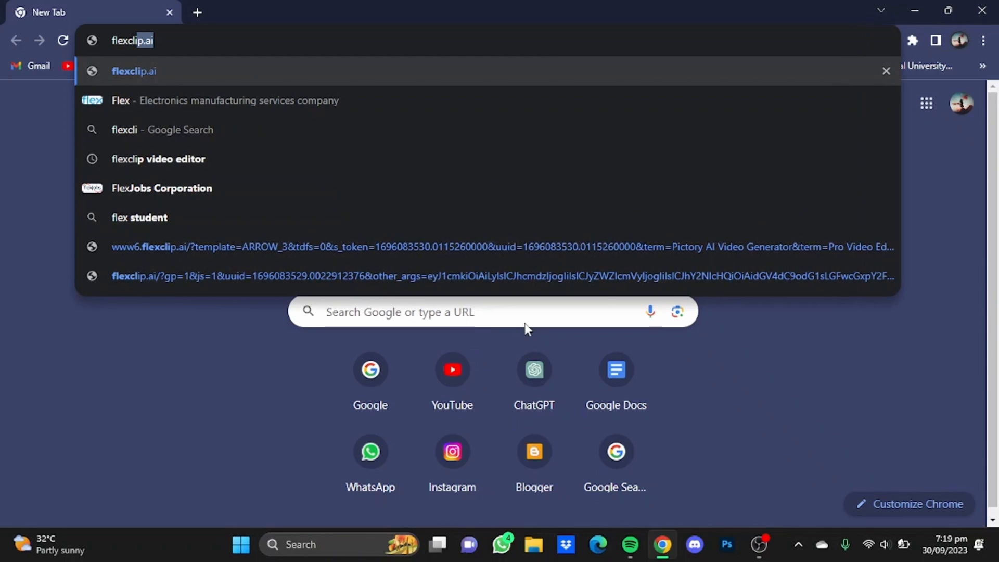
Search the web for flexclip and open the FlexClip online video editor site.
key(Return)
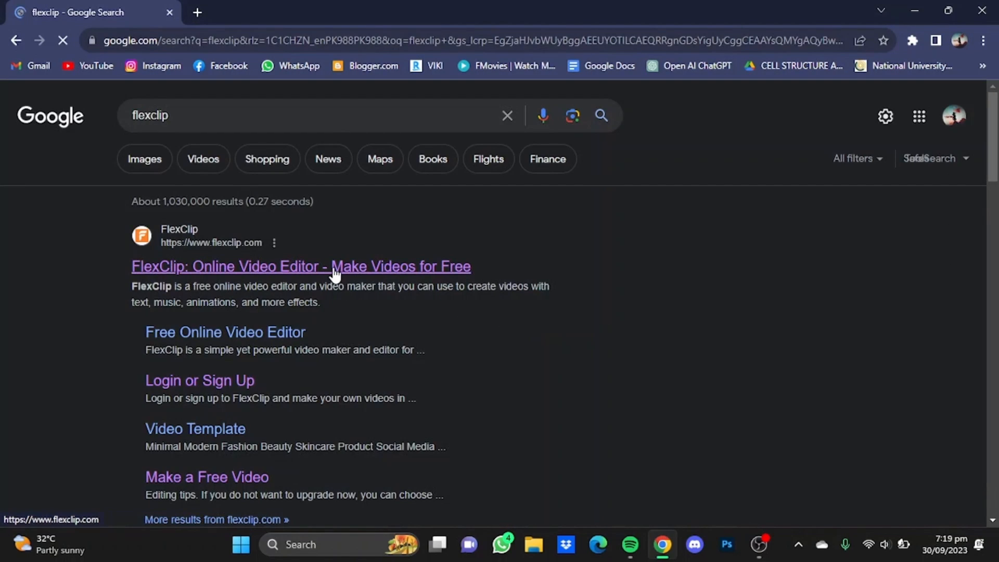
click(336, 275)
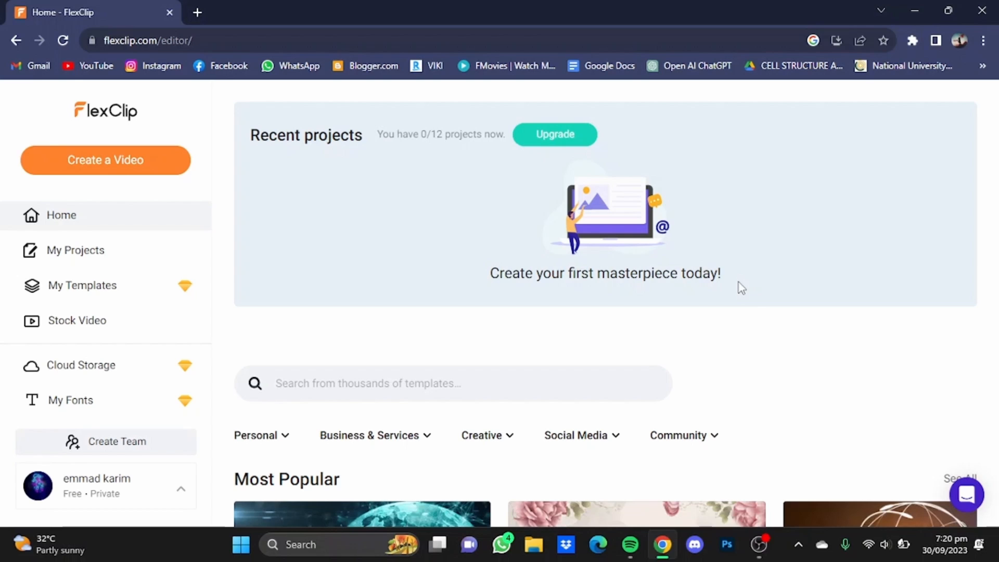
Examine the home page's template sections, the popular template searches and the template category lists.
drag(994, 99, 995, 125)
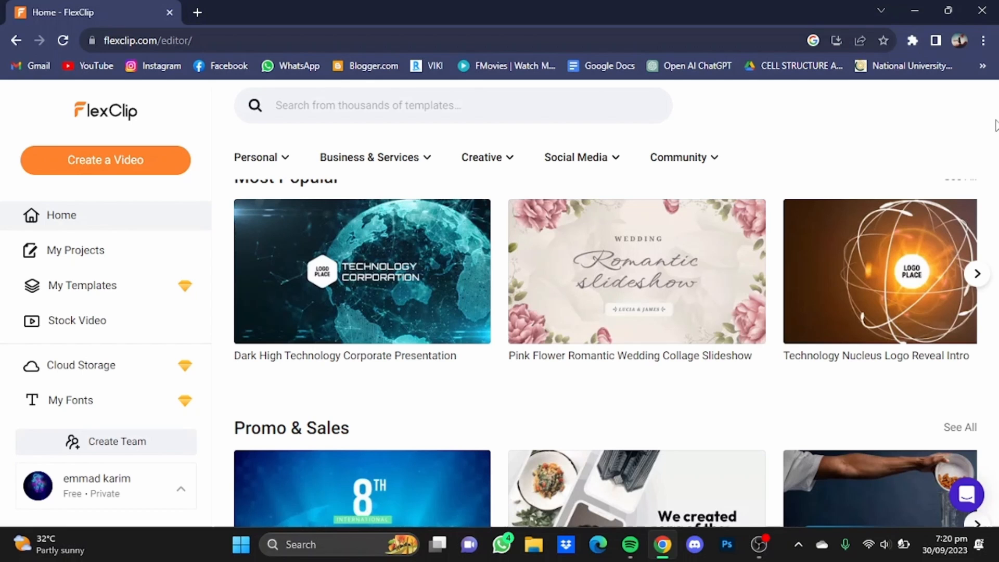
drag(995, 125, 990, 202)
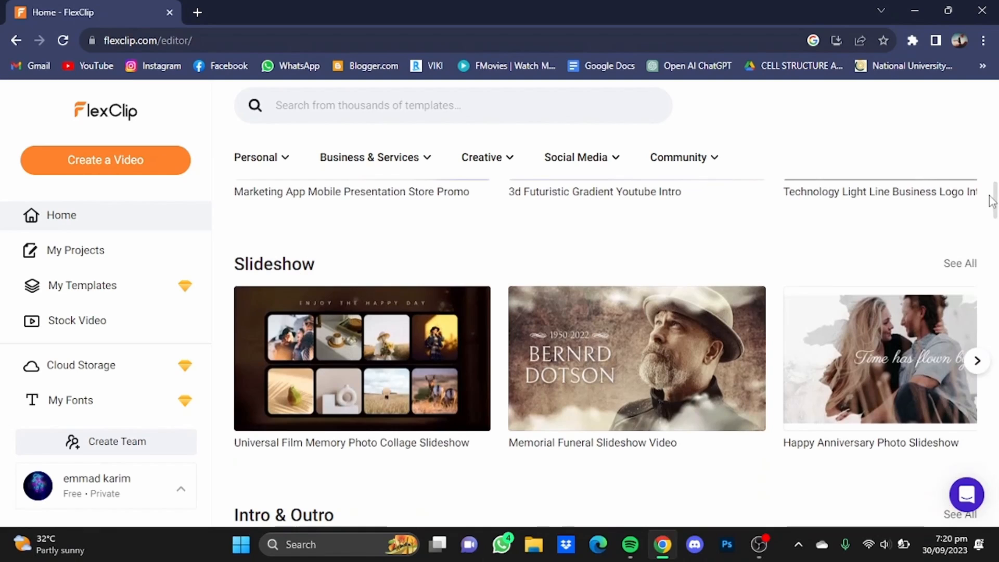
click(436, 110)
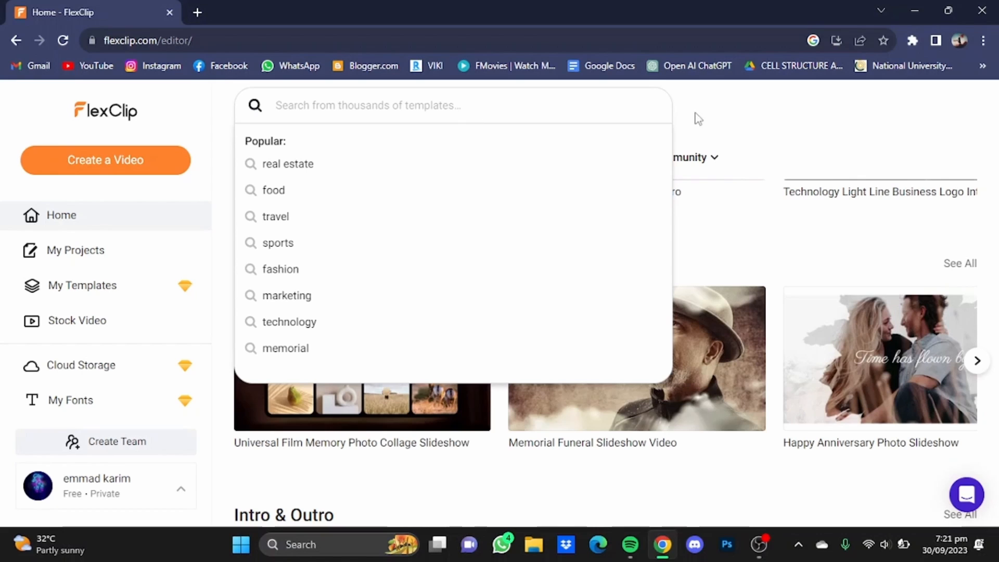
click(766, 108)
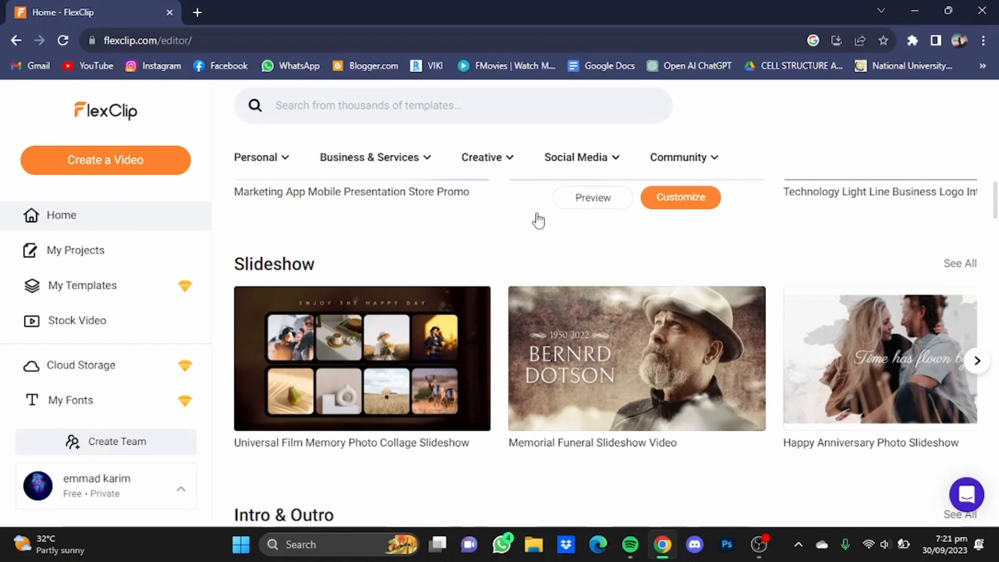
mouse_move(272, 169)
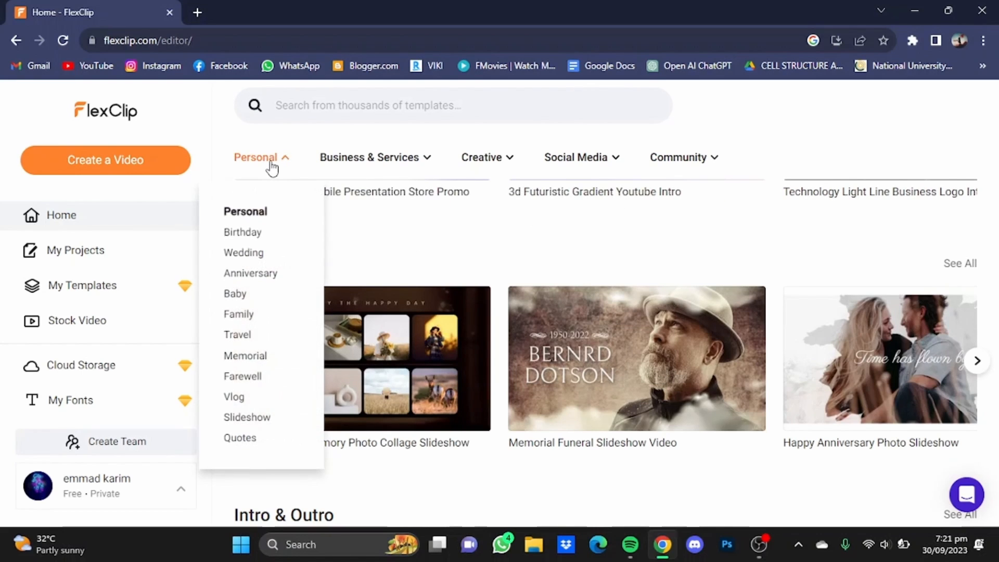
mouse_move(343, 163)
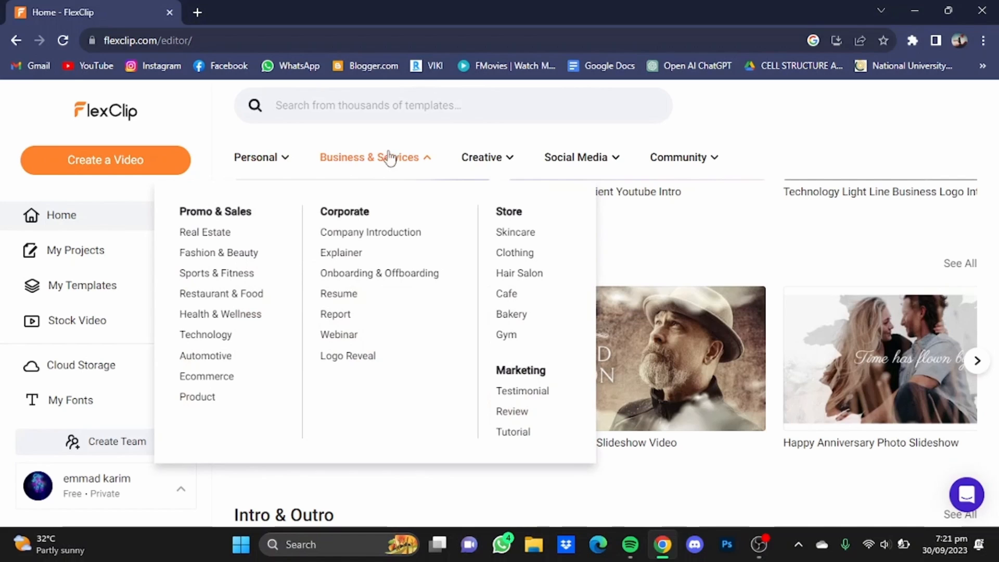
mouse_move(585, 169)
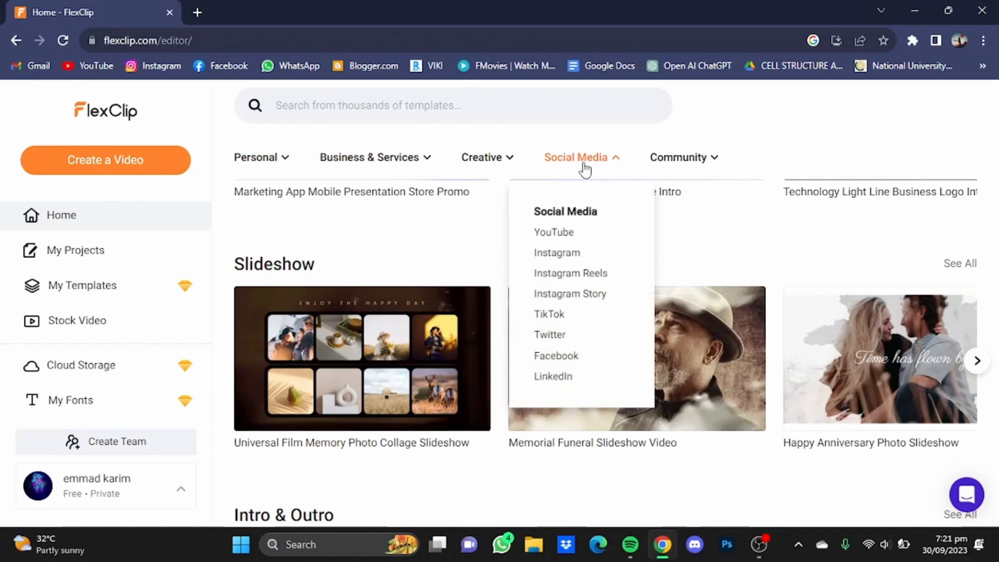
mouse_move(682, 161)
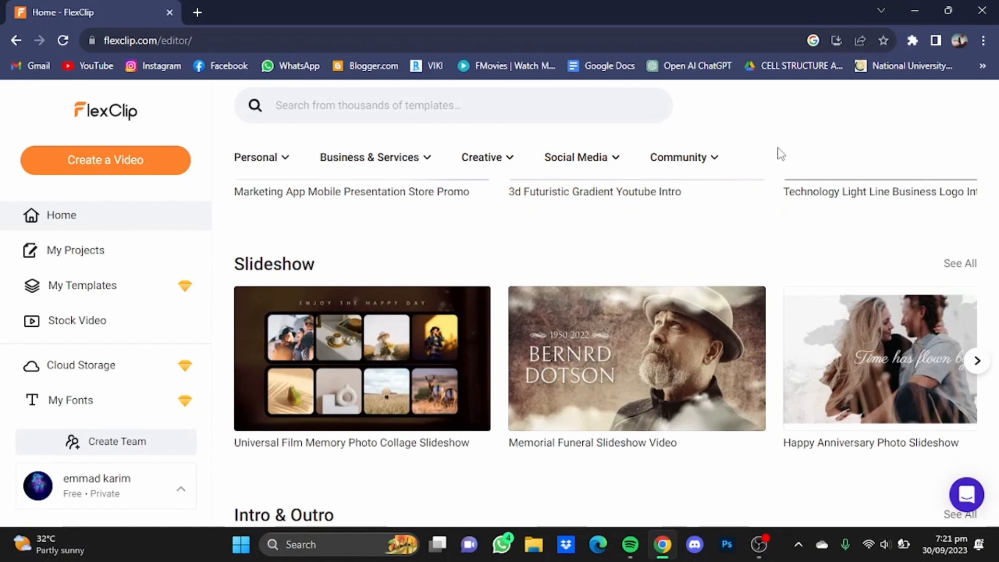
Look through the project overview and the stock video categories.
click(112, 257)
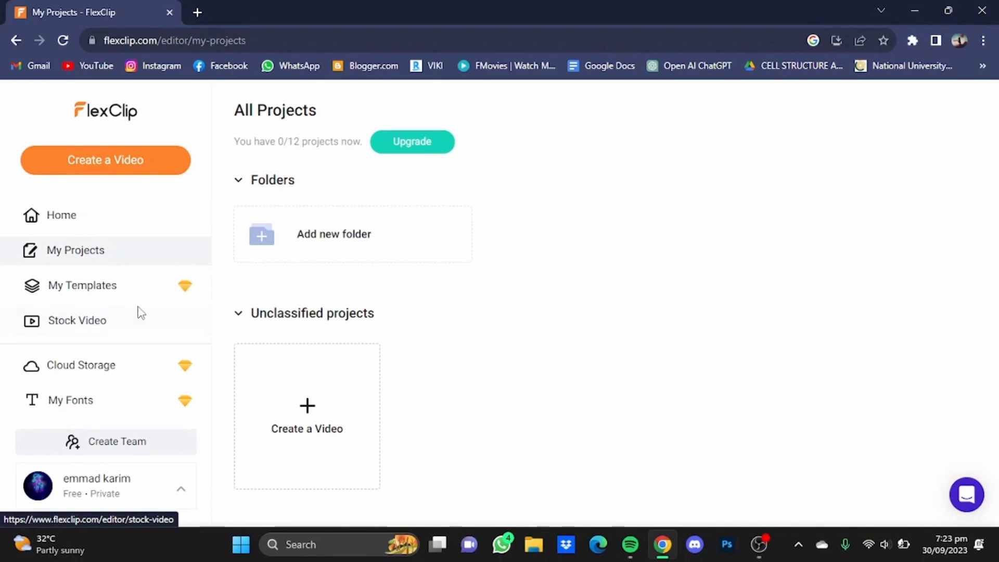
click(123, 326)
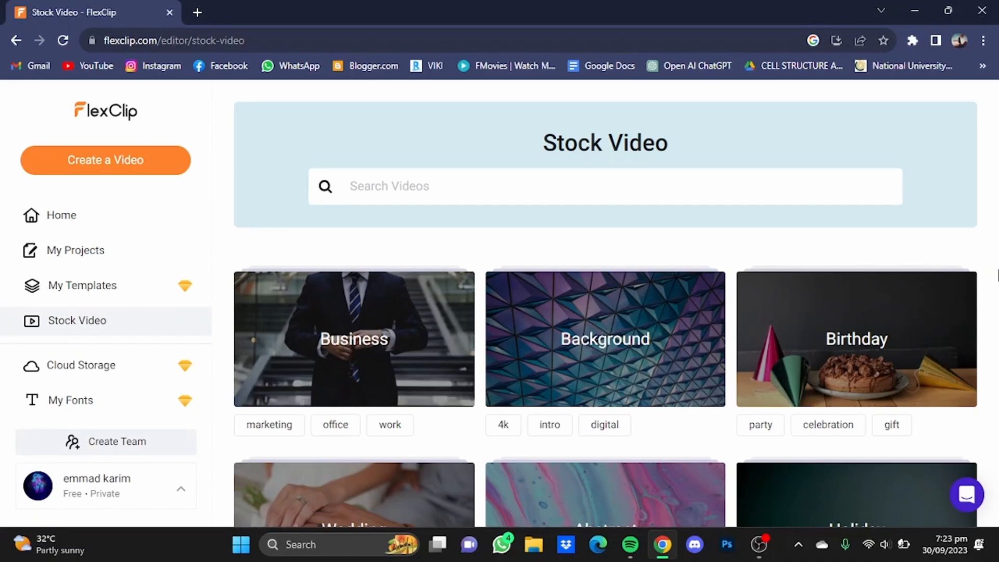
drag(994, 294, 993, 339)
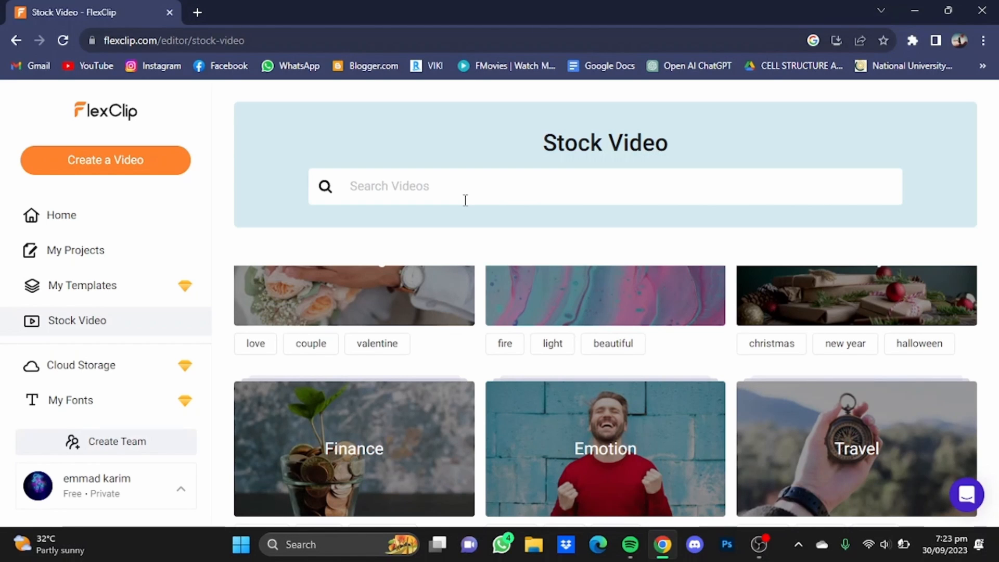
Create a new video project with the 16:9 ratio in Timeline Mode.
click(177, 171)
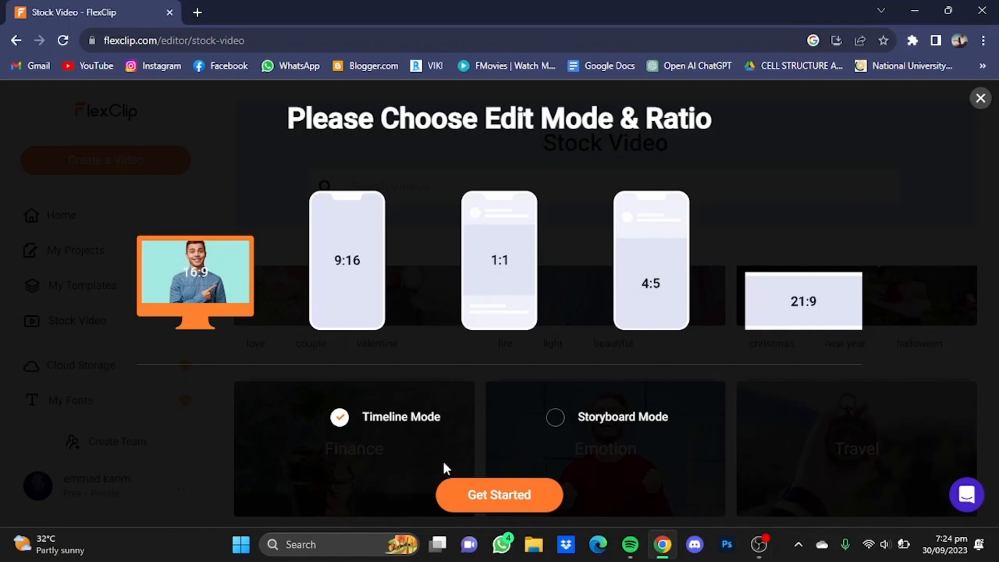
click(472, 493)
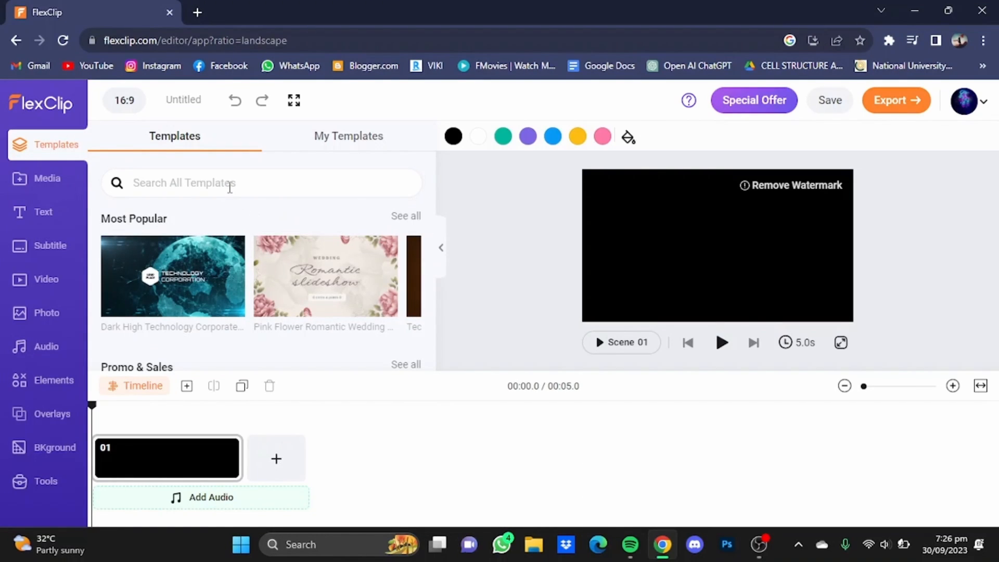
Search the template library for "nature" and look through the matching templates.
click(230, 188)
text(nature)
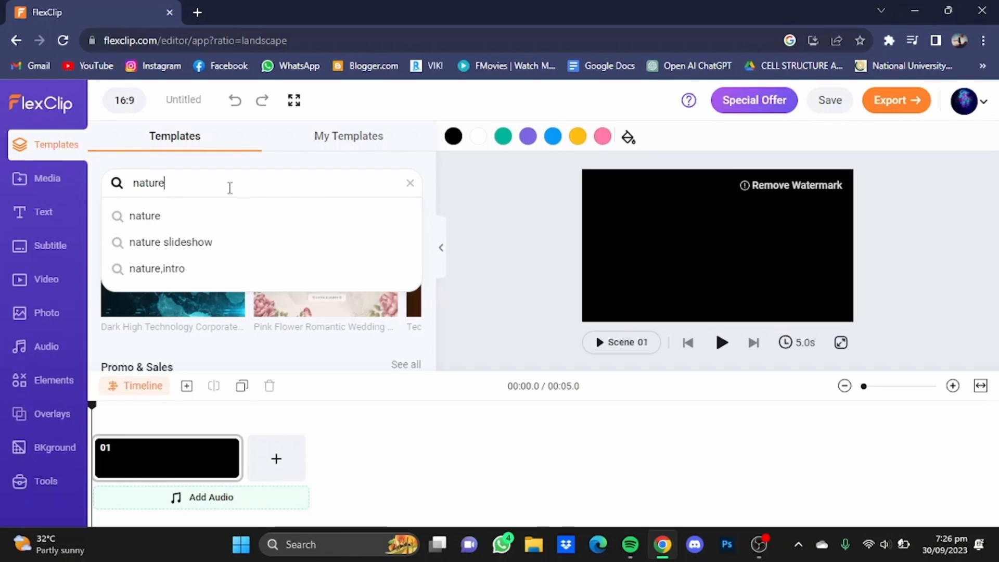
key(Return)
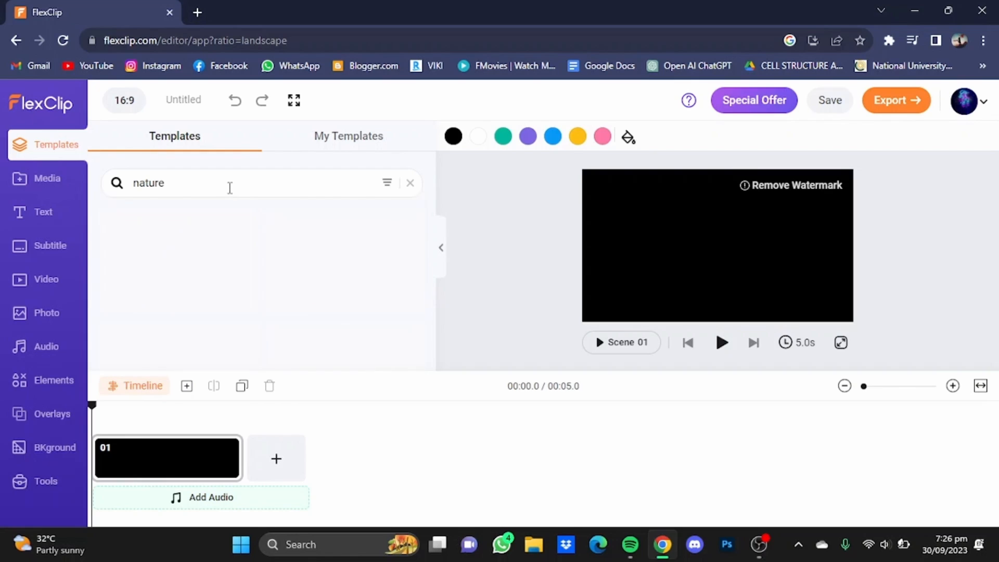
scroll(428, 261, down, 3)
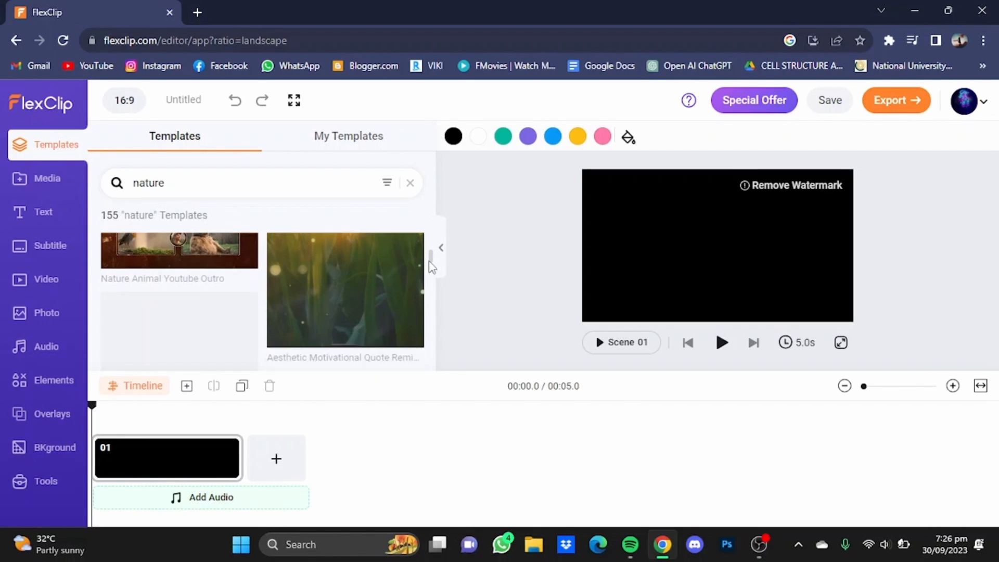
scroll(431, 276, down, 1)
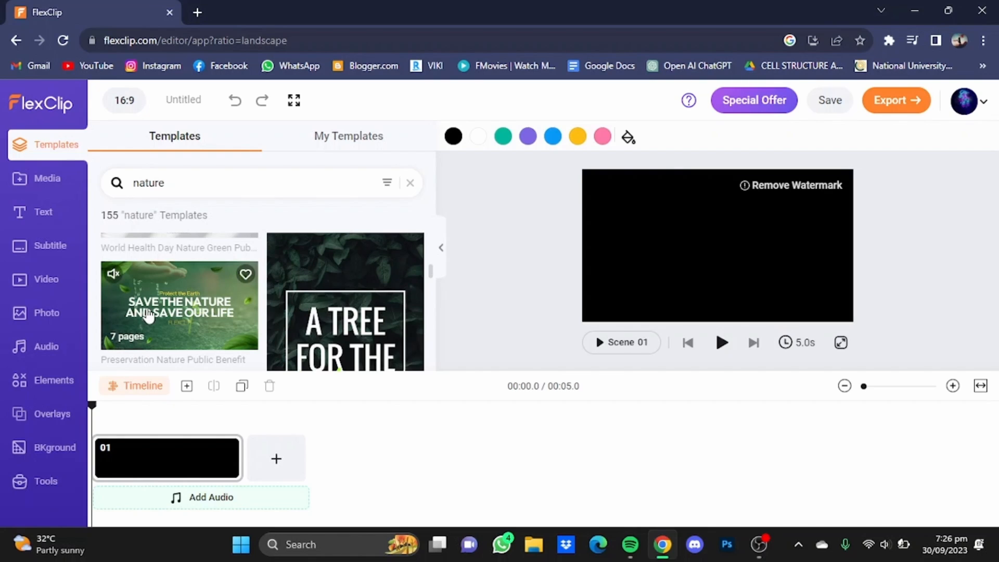
Apply all 7 pages of the Preservation Nature Public Benefit template, replacing all scenes and the background music.
click(149, 315)
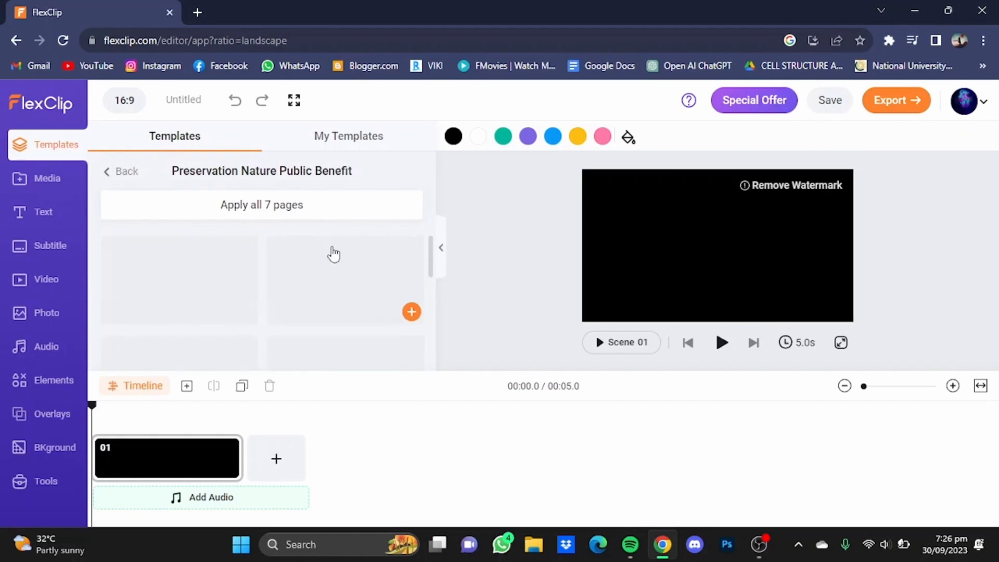
click(333, 213)
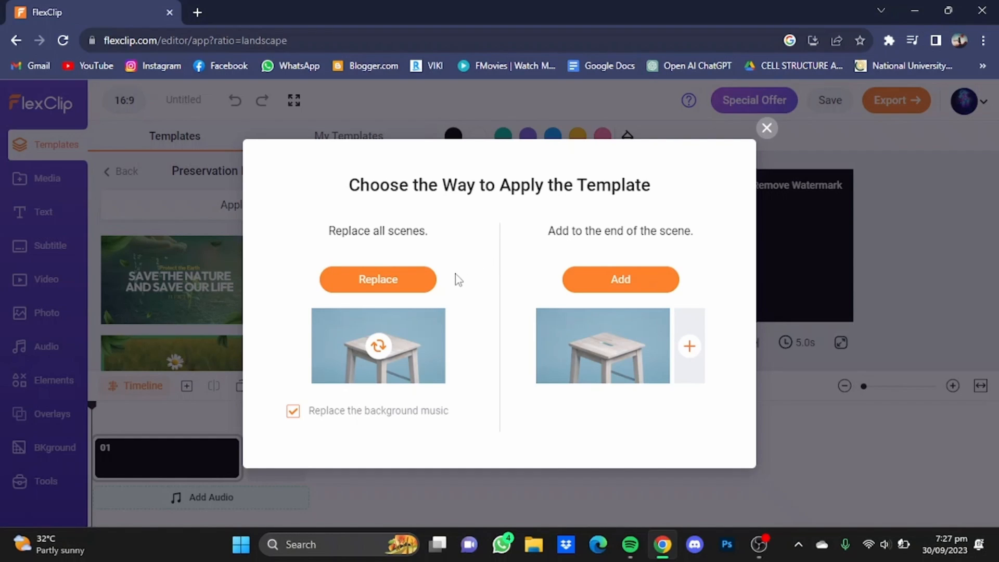
click(427, 279)
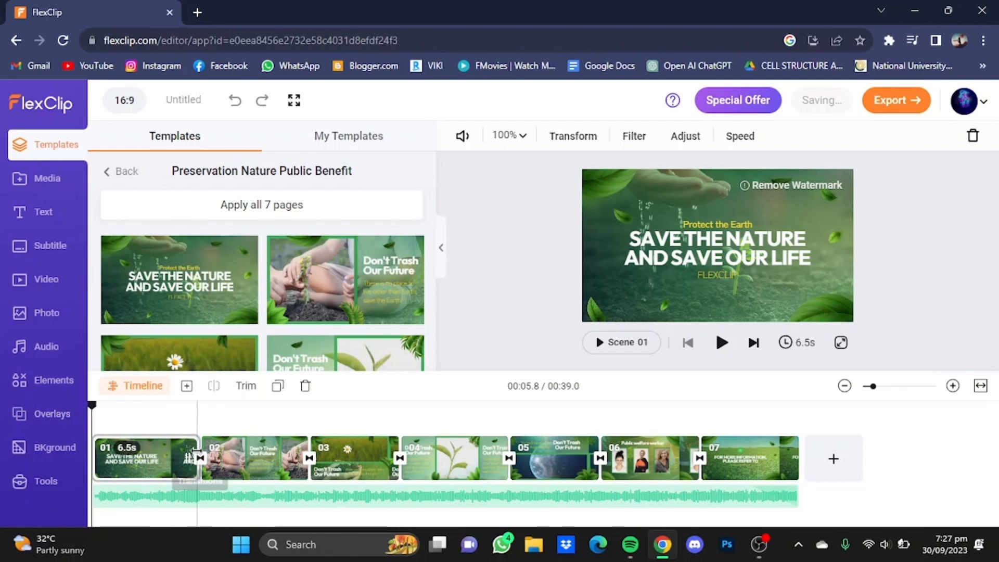
Shorten scene 01 to 5.5 seconds on the timeline and examine the transitions available between scenes 01 and 02.
drag(196, 449, 175, 448)
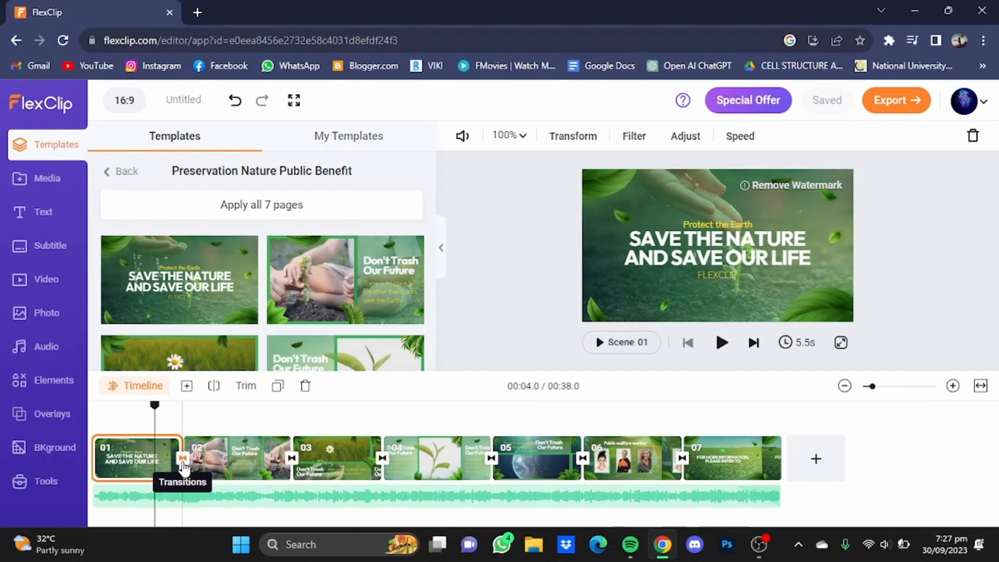
click(183, 462)
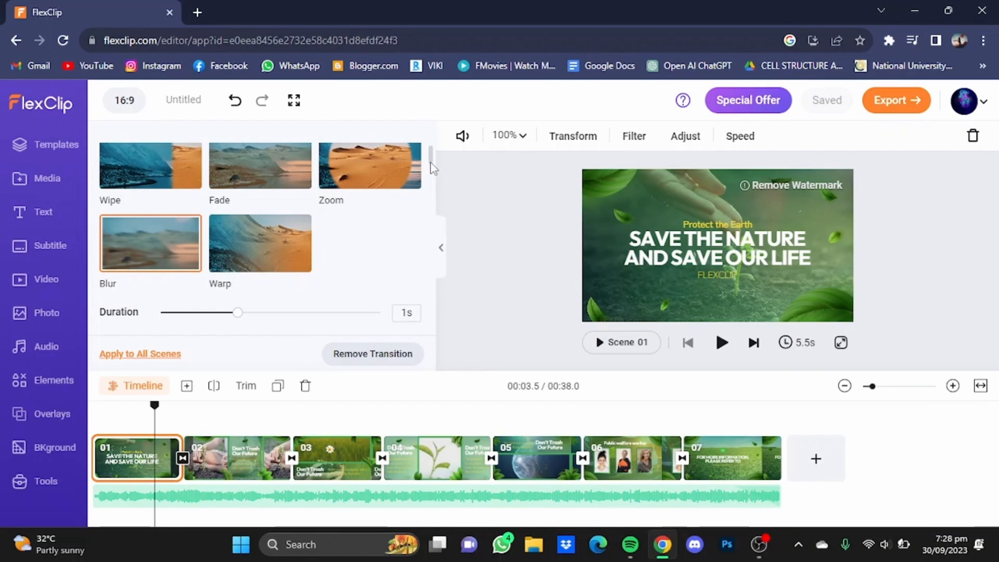
scroll(431, 167, down, 3)
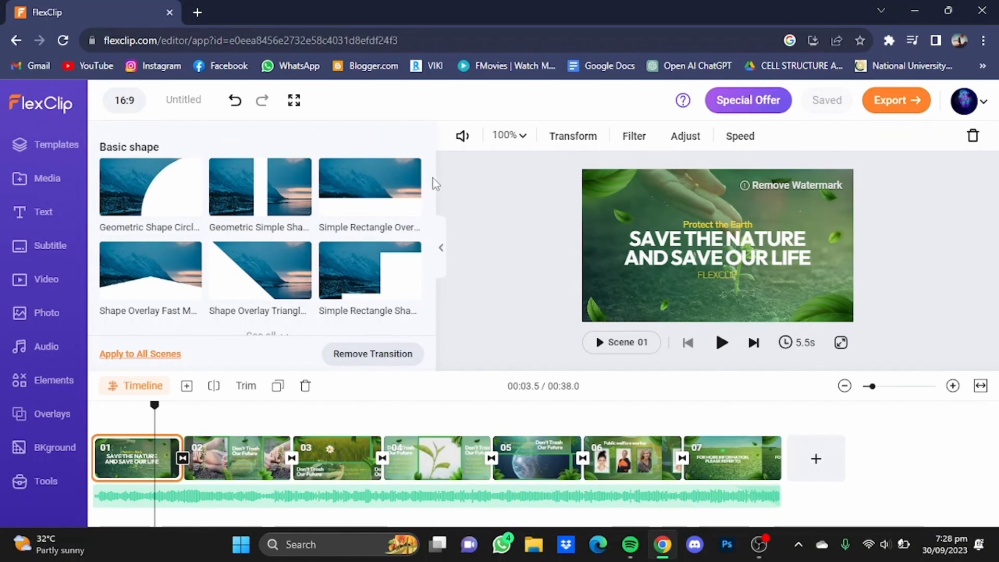
scroll(432, 182, down, 2)
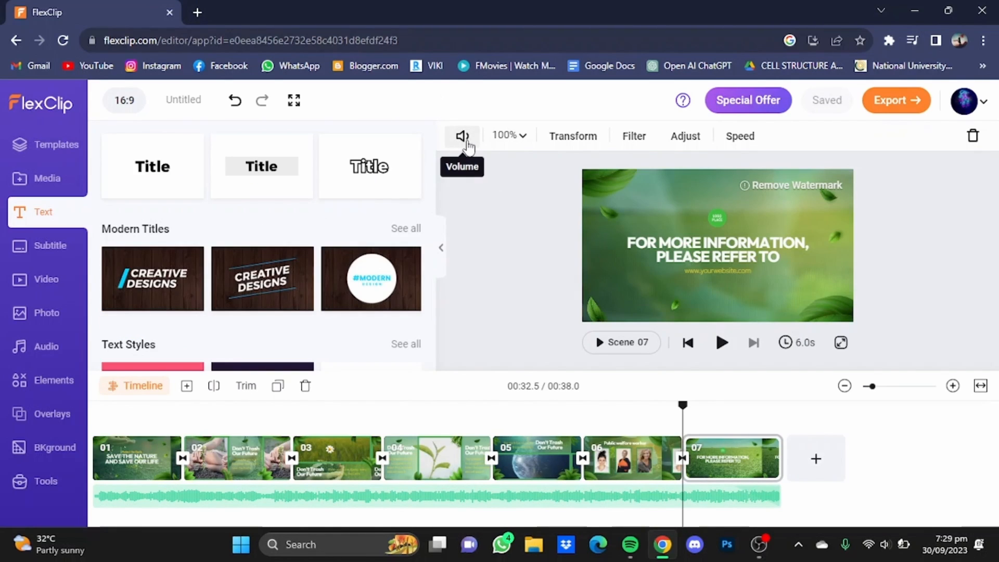
View the volume control and the rotate and flip options for scene 07.
click(463, 136)
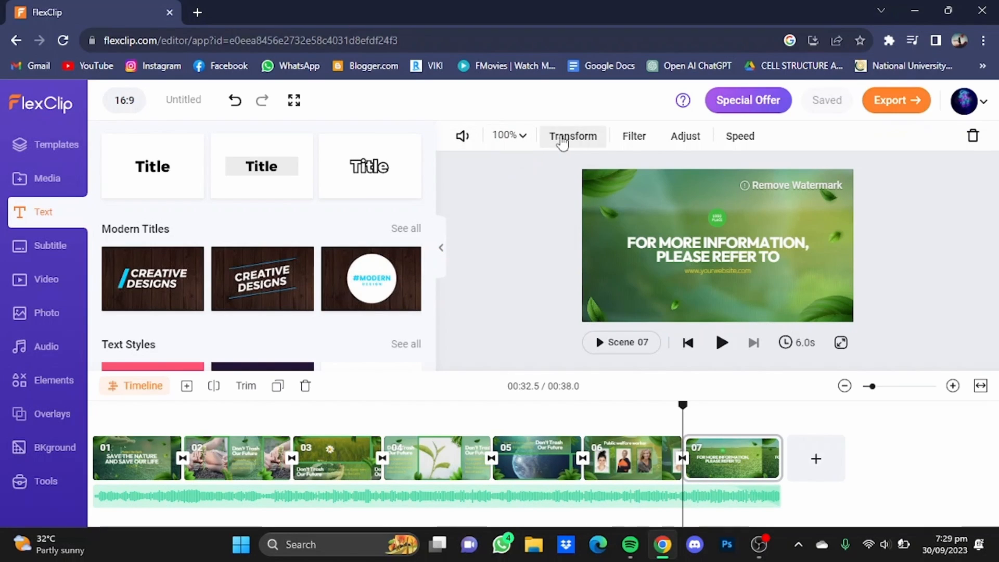
click(561, 142)
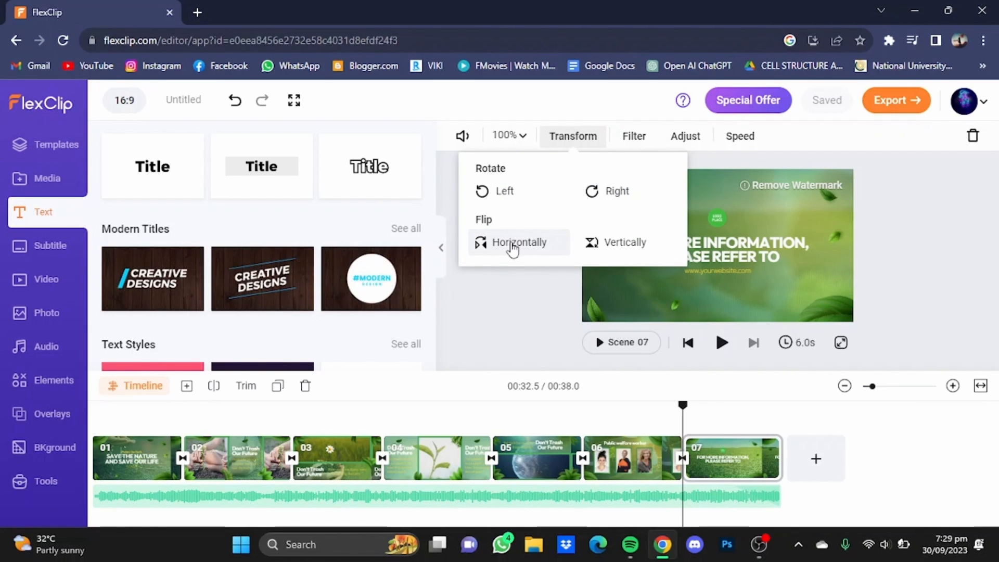
click(569, 139)
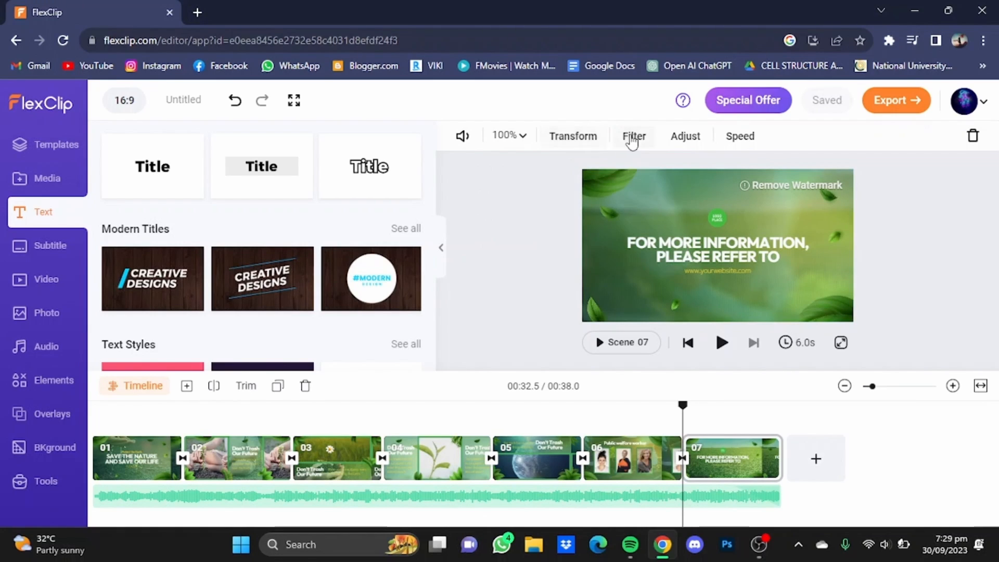
Apply the Lomo filter to the background of scene 07.
click(632, 138)
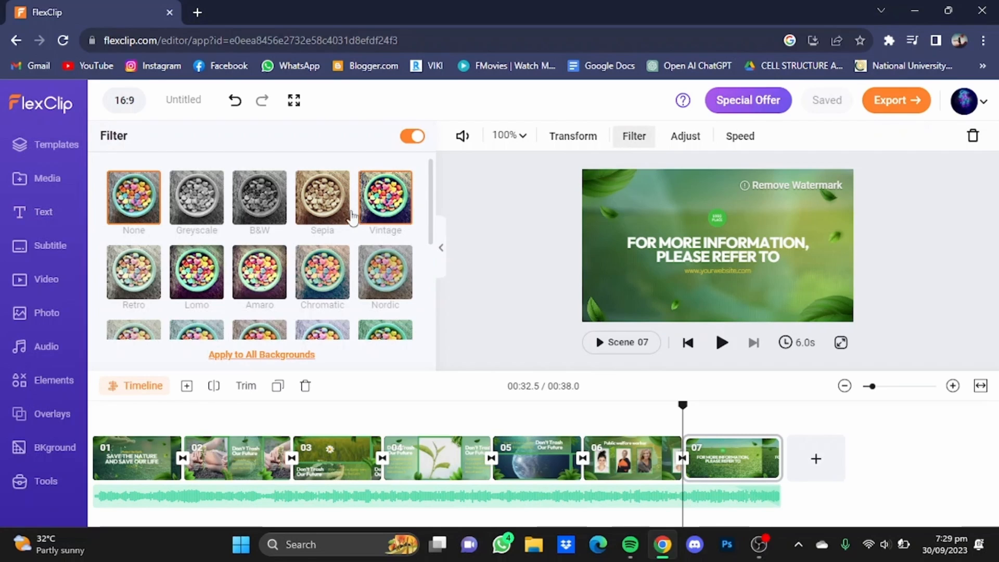
scroll(430, 227, down, 1)
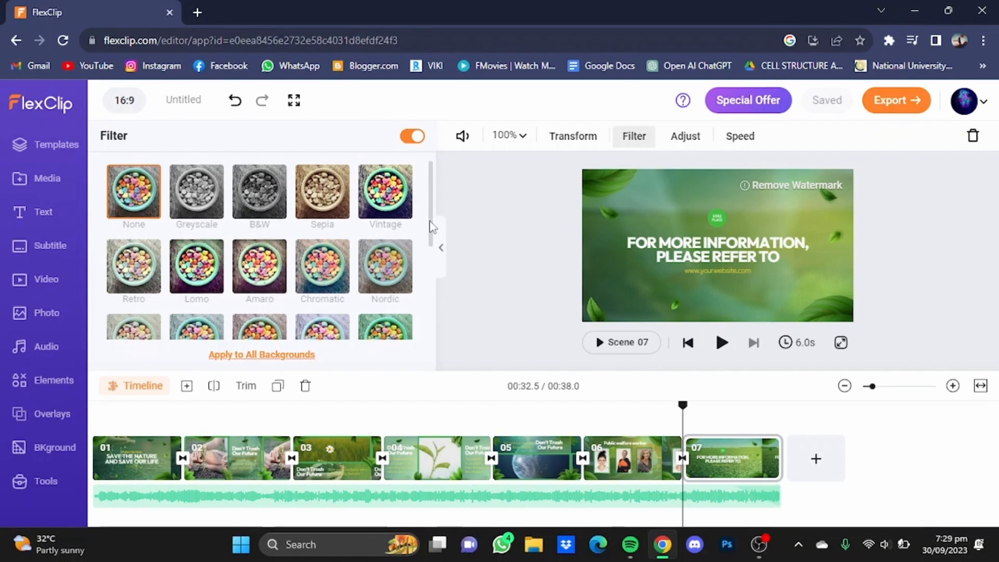
scroll(431, 227, down, 1)
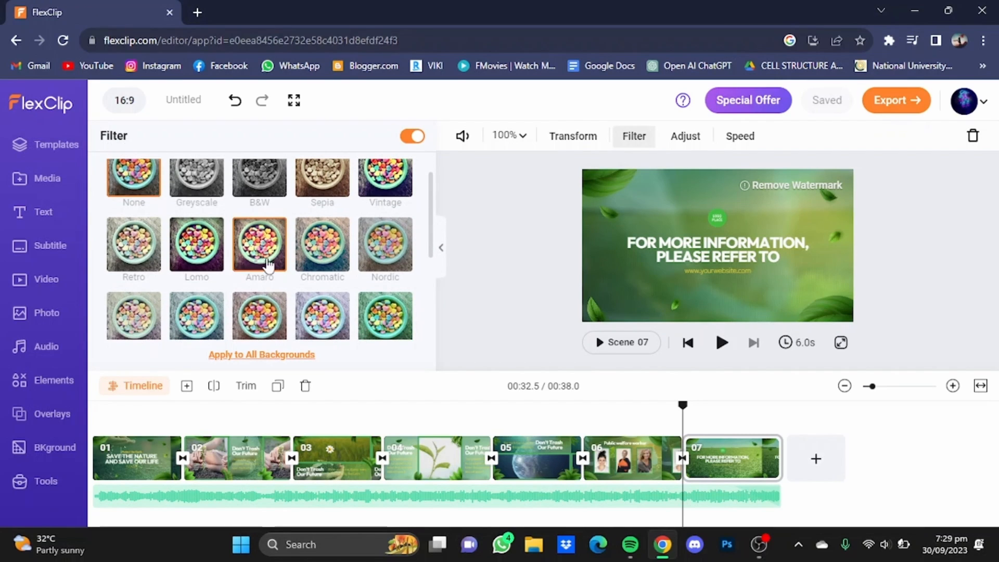
click(214, 253)
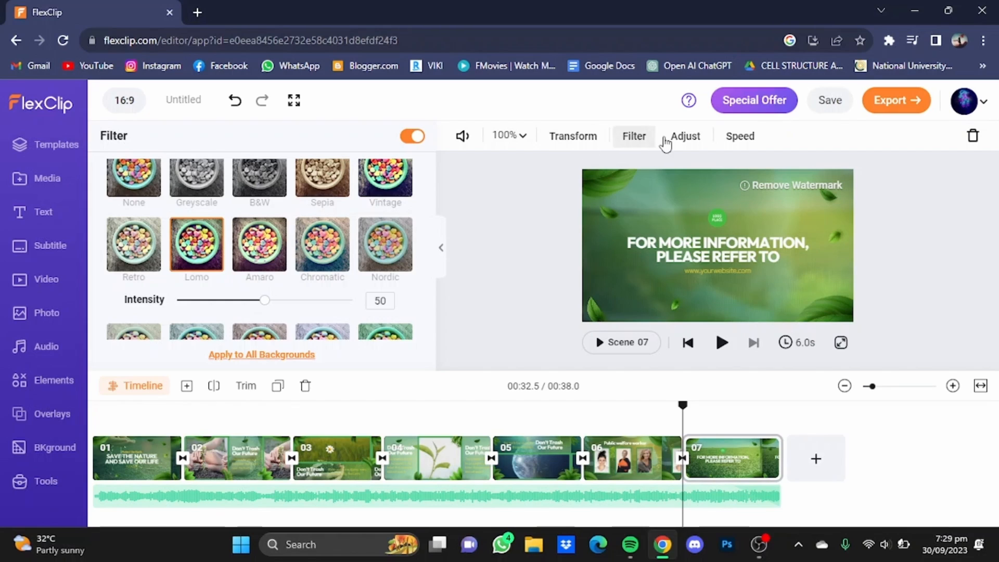
View the colour adjustment settings and the playback speed settings of scene 07.
click(668, 139)
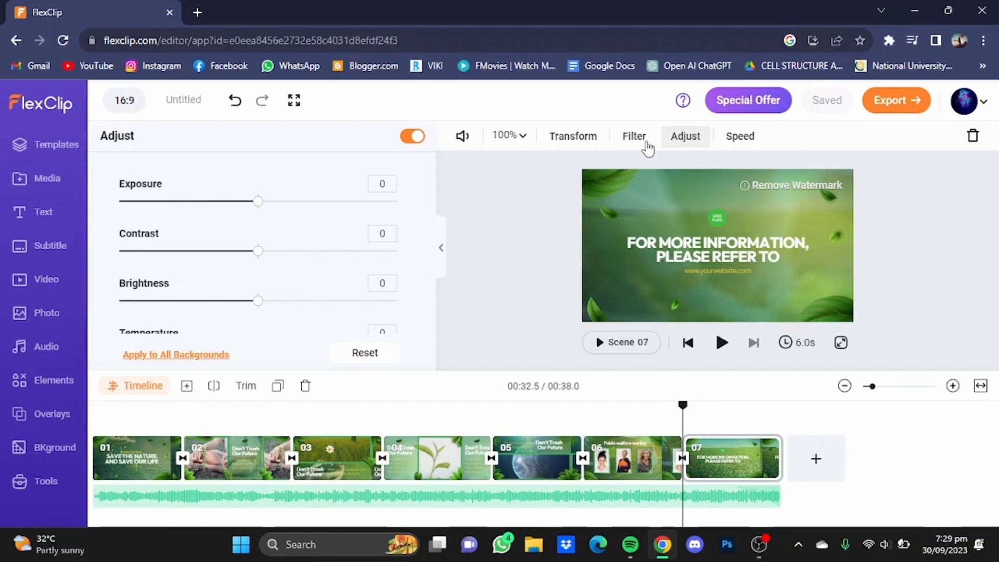
click(753, 140)
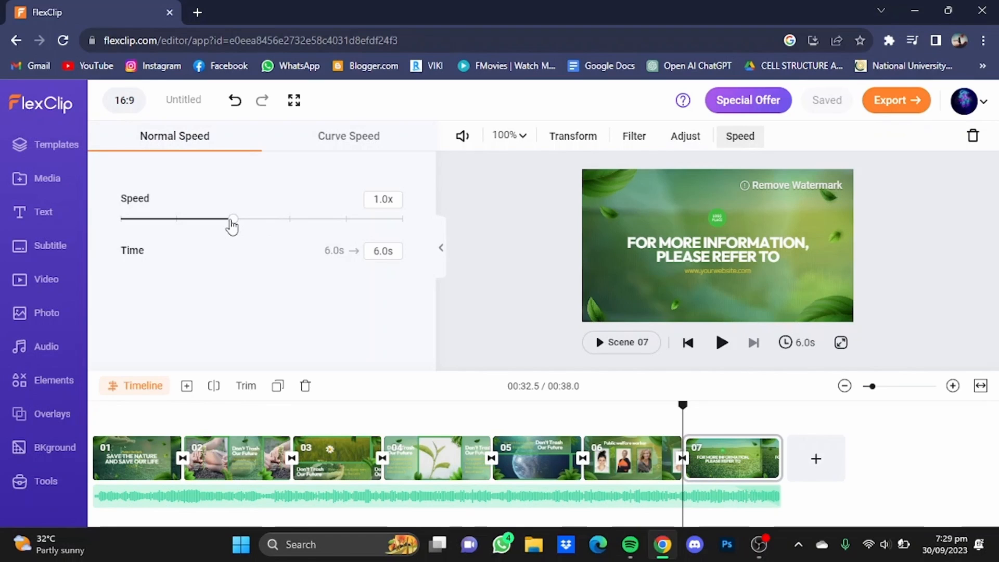
Delete scene 06 with the three public welfare worker portraits from the timeline.
mouse_move(232, 227)
mouse_down()
mouse_move(269, 225)
mouse_move(237, 223)
mouse_up()
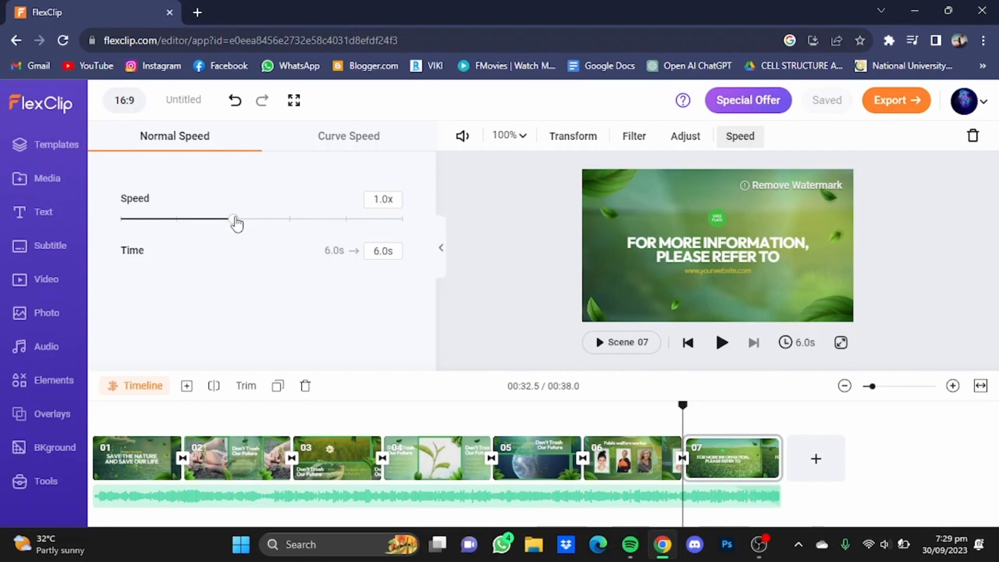
click(643, 411)
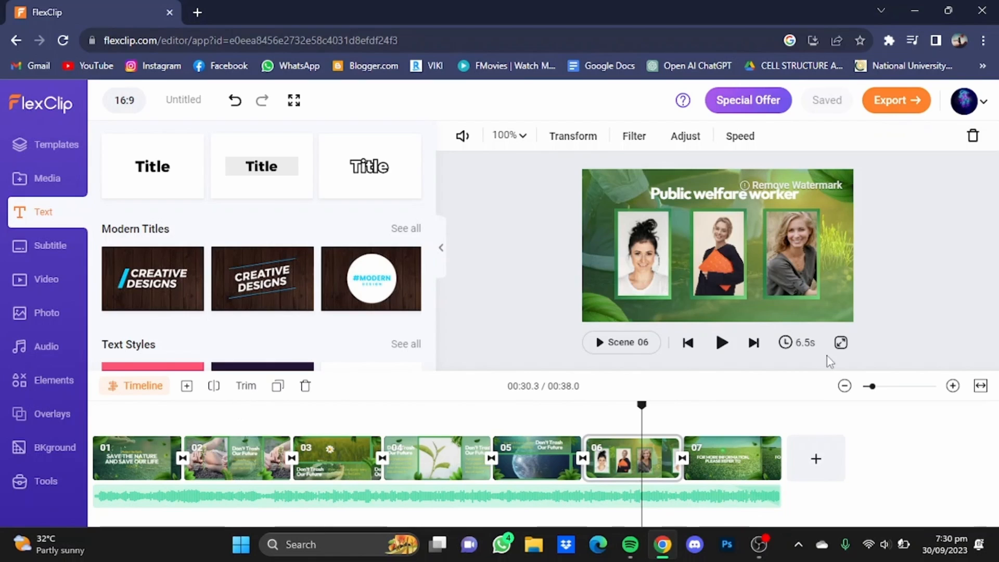
drag(642, 414, 615, 413)
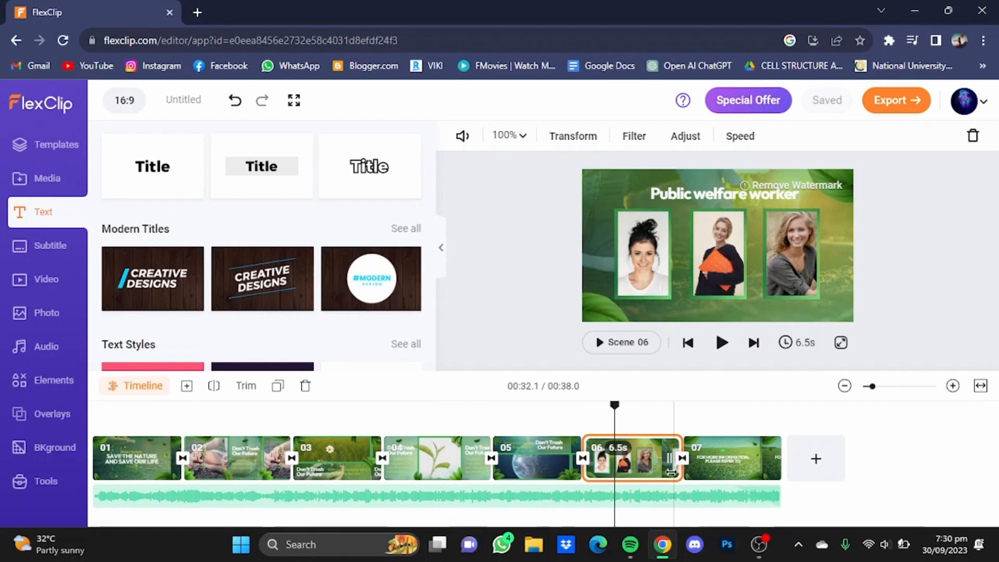
click(304, 388)
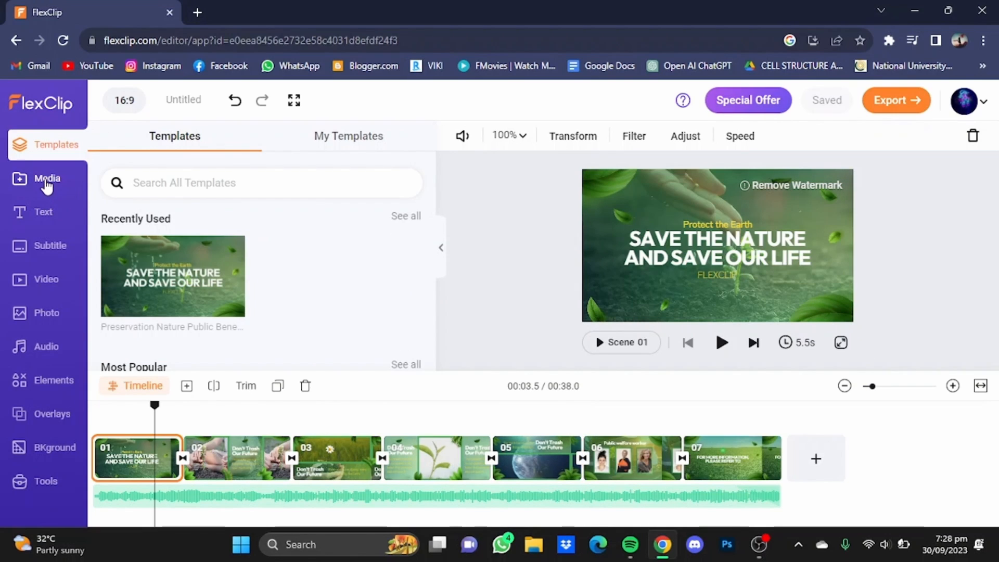
Browse the ready-made text presets, from basic text and modern titles through social media, lower thirds and wedding titles.
click(47, 182)
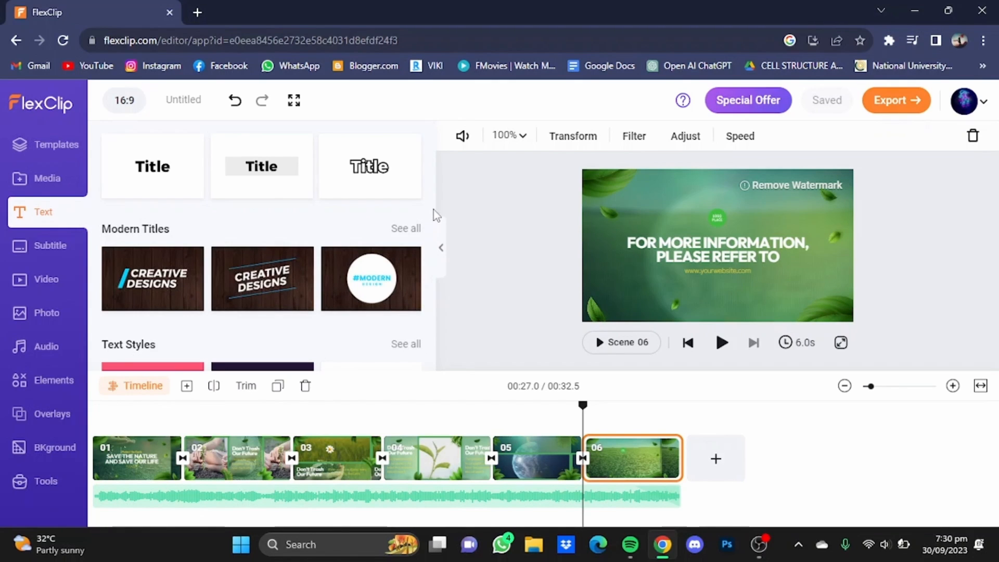
scroll(434, 218, down, 3)
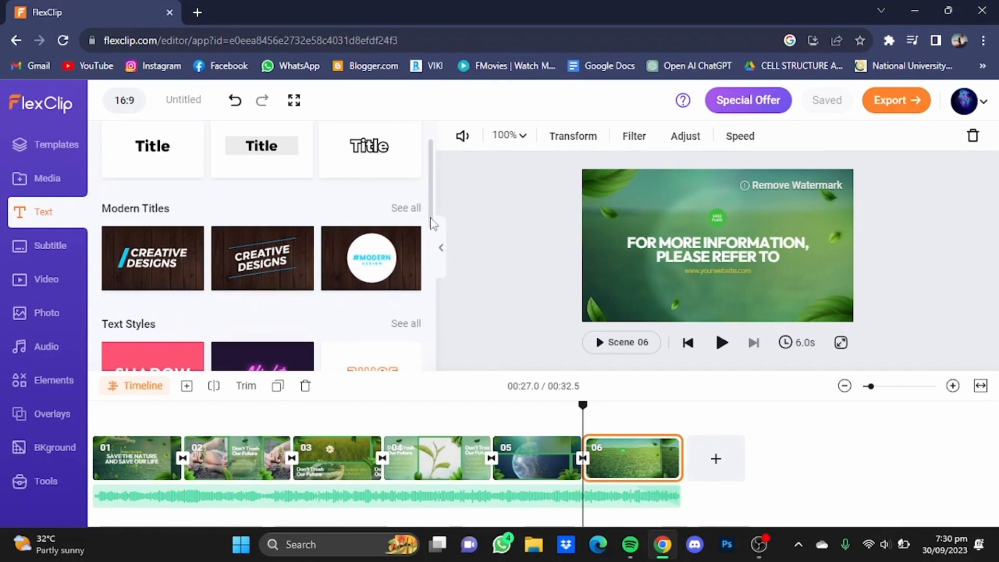
scroll(436, 223, up, 2)
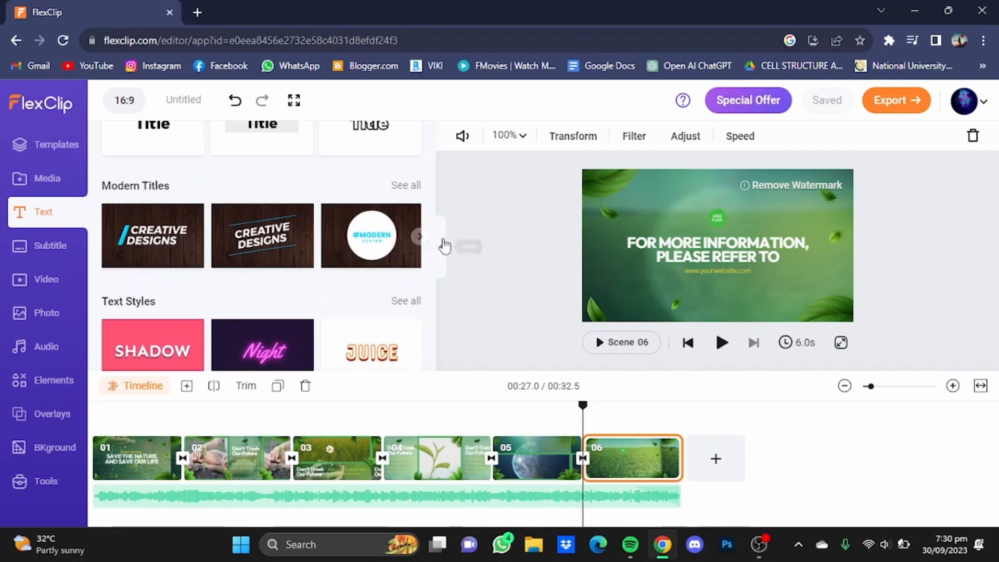
scroll(432, 254, down, 2)
scroll(432, 255, down, 3)
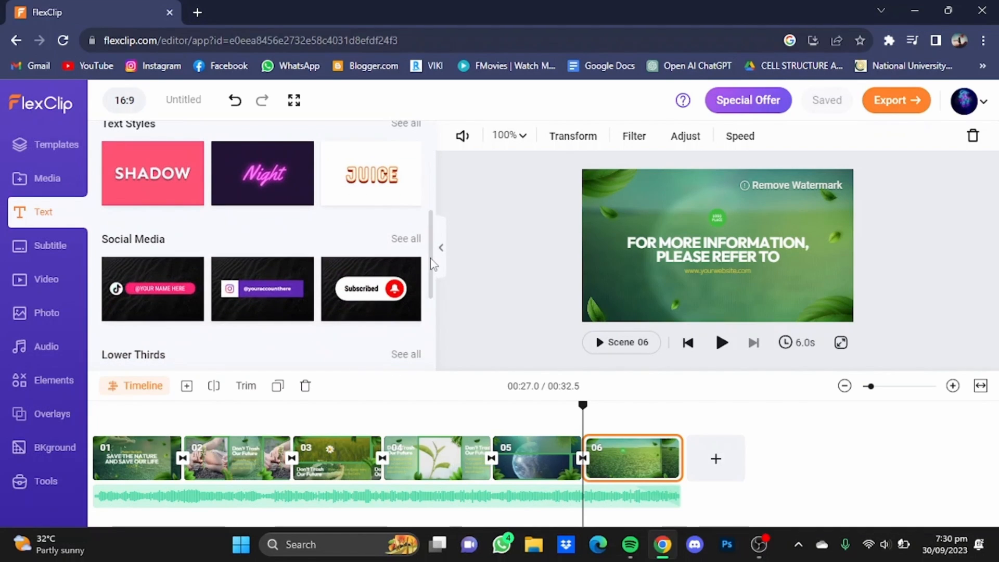
scroll(431, 292, down, 3)
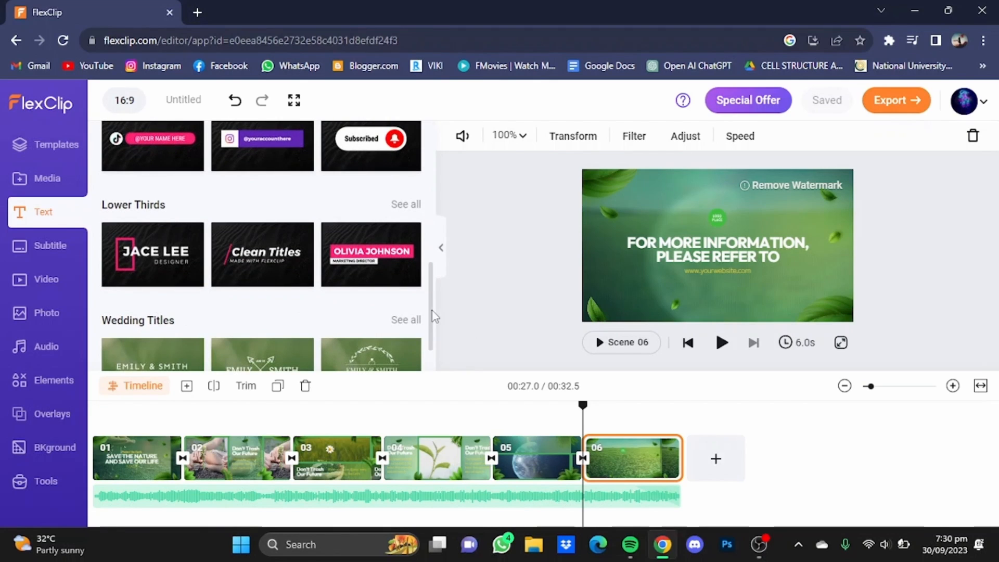
drag(433, 315, 435, 159)
click(504, 343)
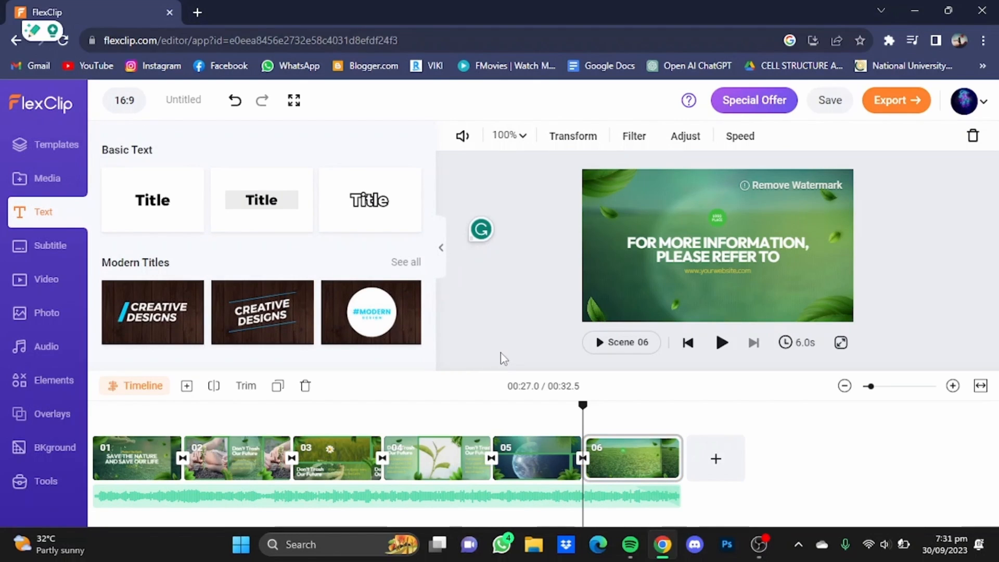
Replace the "FOR MORE INFORMATION, PLEASE REFER TO" title in the last scene with "green energy".
click(733, 252)
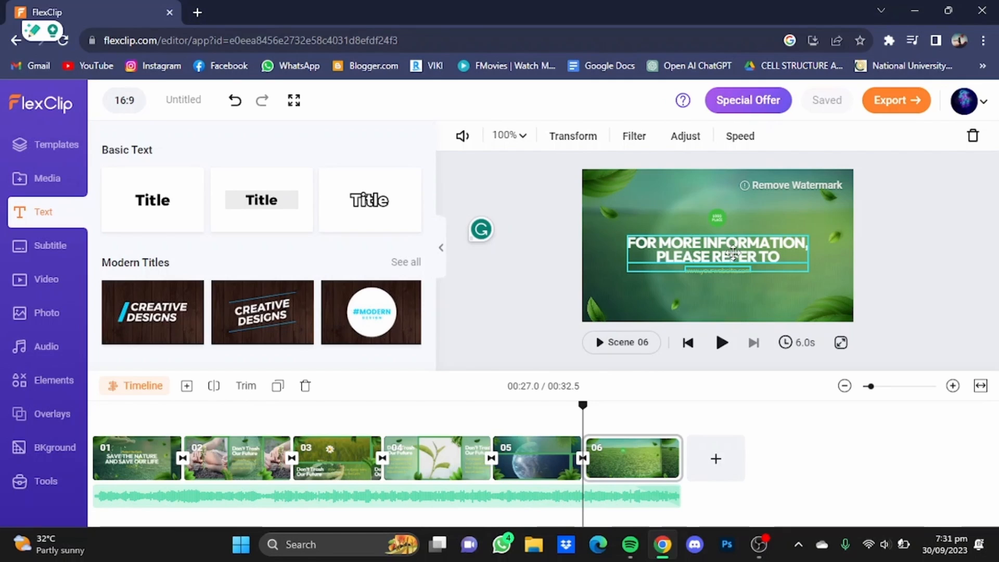
double_click(732, 252)
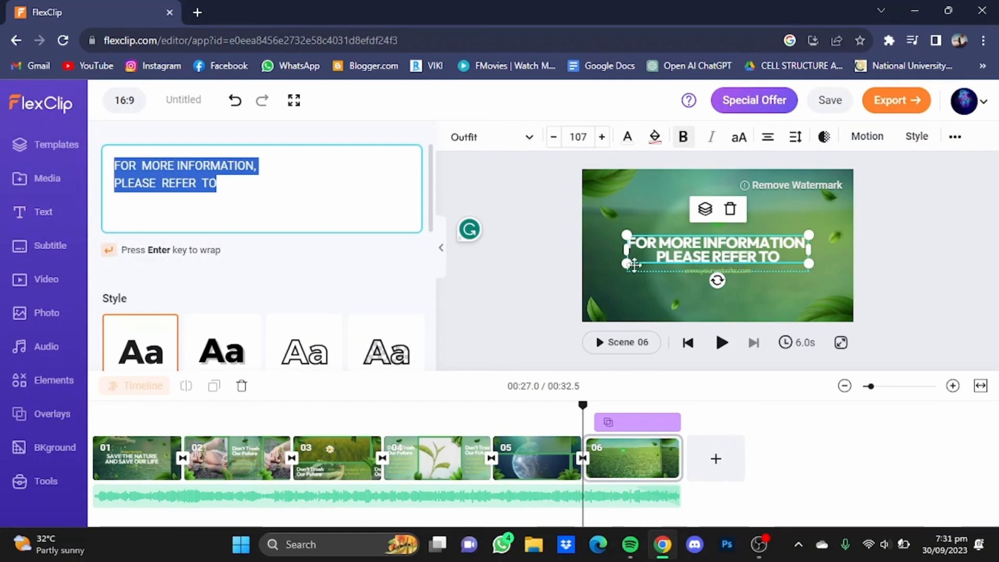
click(347, 176)
key(BackSpace)
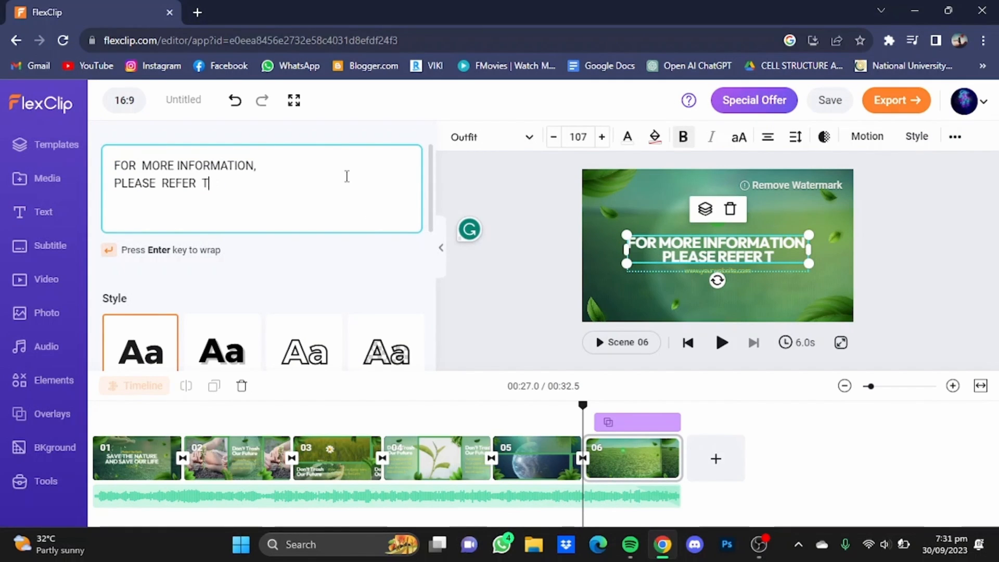
key(BackSpace)
key(BackSpace)
key(BackSpace)
key(BackSpace)
key(BackSpace)
key(BackSpace)
key(BackSpace)
key(BackSpace)
key(BackSpace)
key(BackSpace)
key(BackSpace)
key(BackSpace)
key(BackSpace)
key(BackSpace)
key(BackSpace)
key(BackSpace)
key(BackSpace)
key(BackSpace)
key(BackSpace)
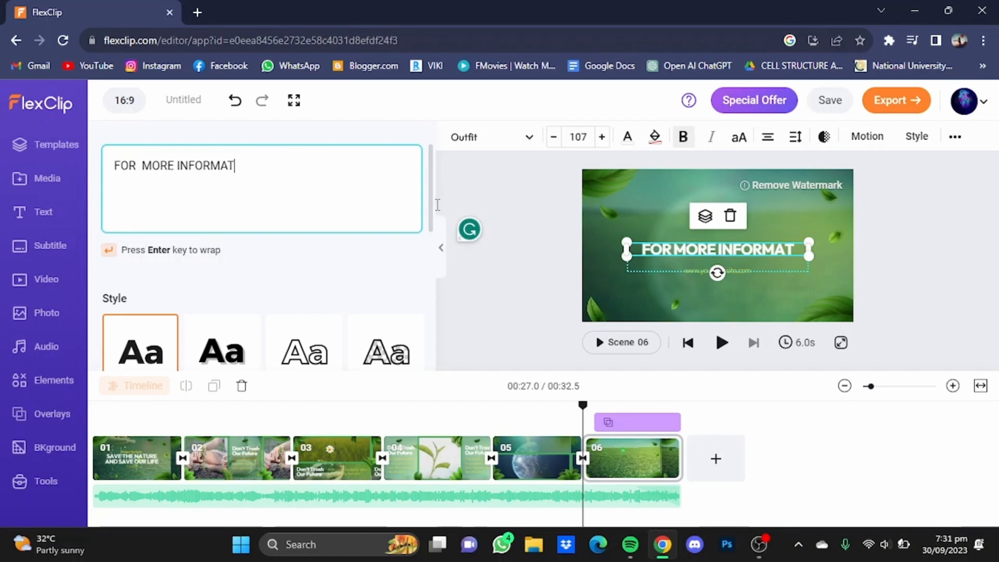
key(BackSpace)
key(BackSpace)
key(BackSpace)
key(BackSpace)
key(BackSpace)
key(BackSpace)
key(BackSpace)
key(BackSpace)
key(BackSpace)
key(BackSpace)
key(BackSpace)
key(BackSpace)
key(BackSpace)
key(BackSpace)
key(BackSpace)
key(BackSpace)
key(BackSpace)
key(BackSpace)
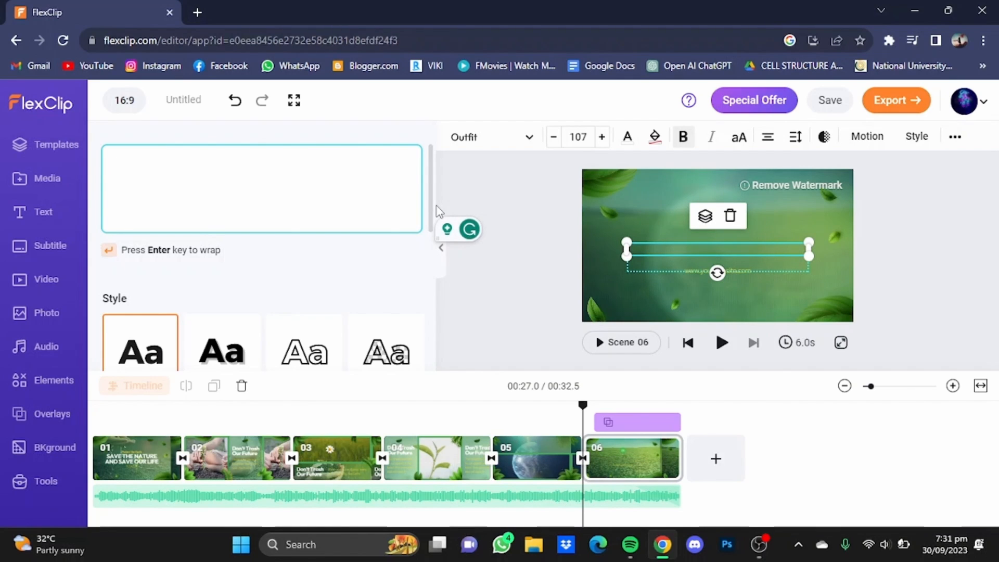
text(gren energy)
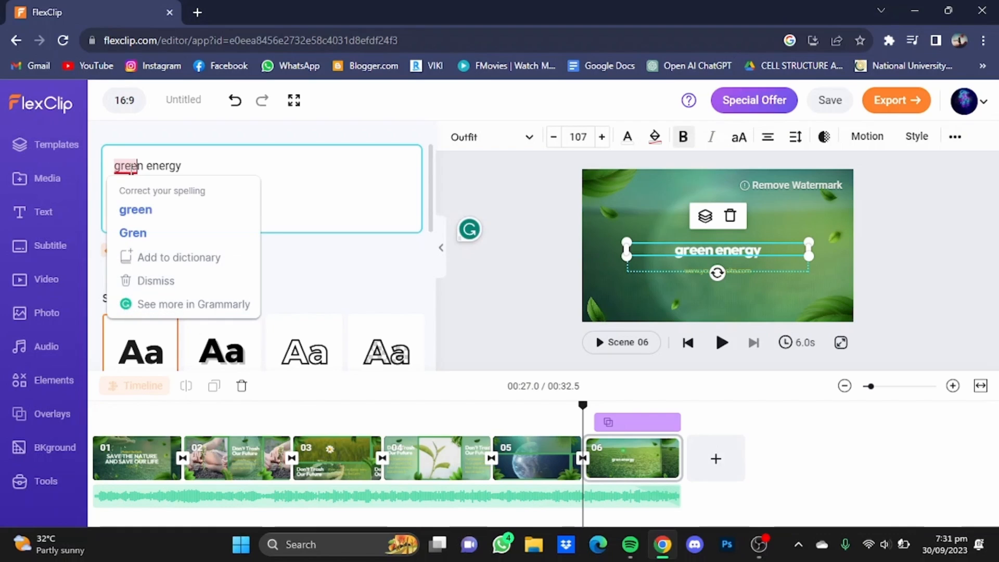
text(e)
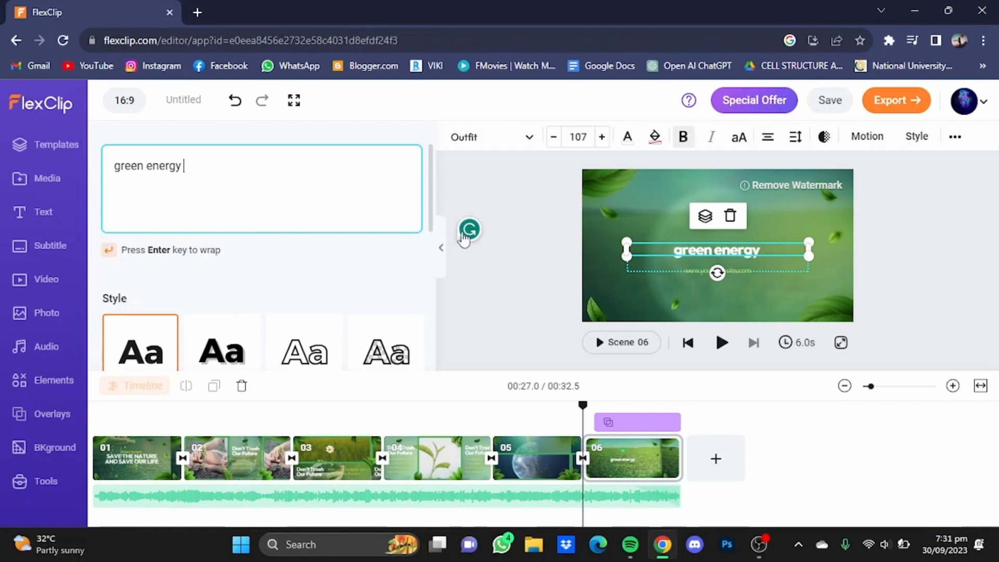
click(461, 264)
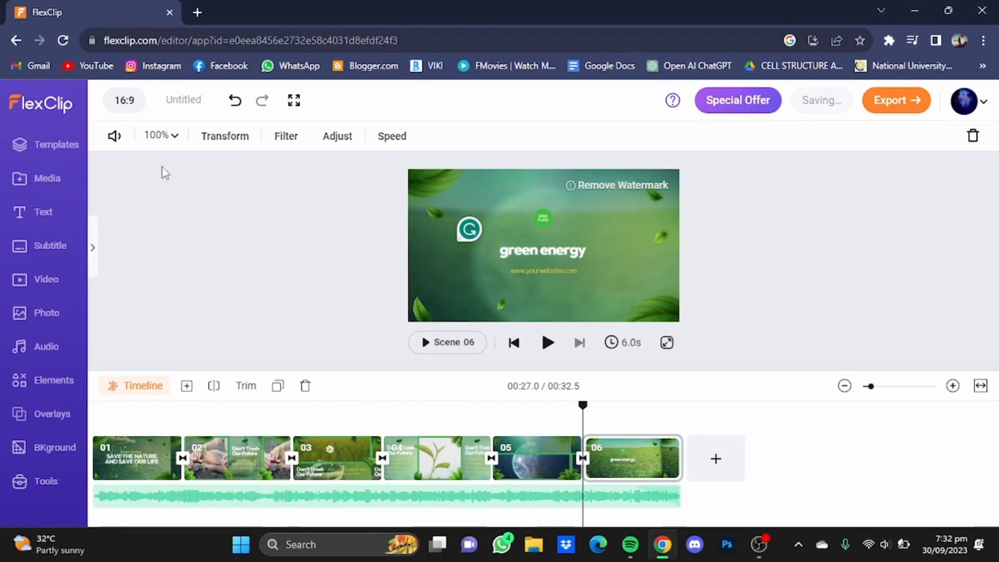
View the font categories for the "green energy" text group and recolour the group with the medium green preset.
click(541, 255)
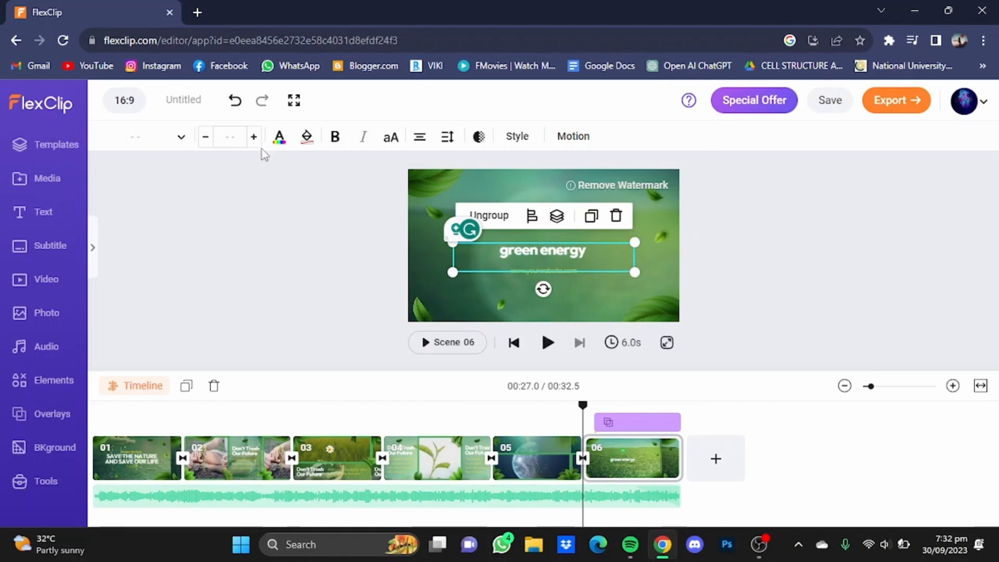
click(181, 137)
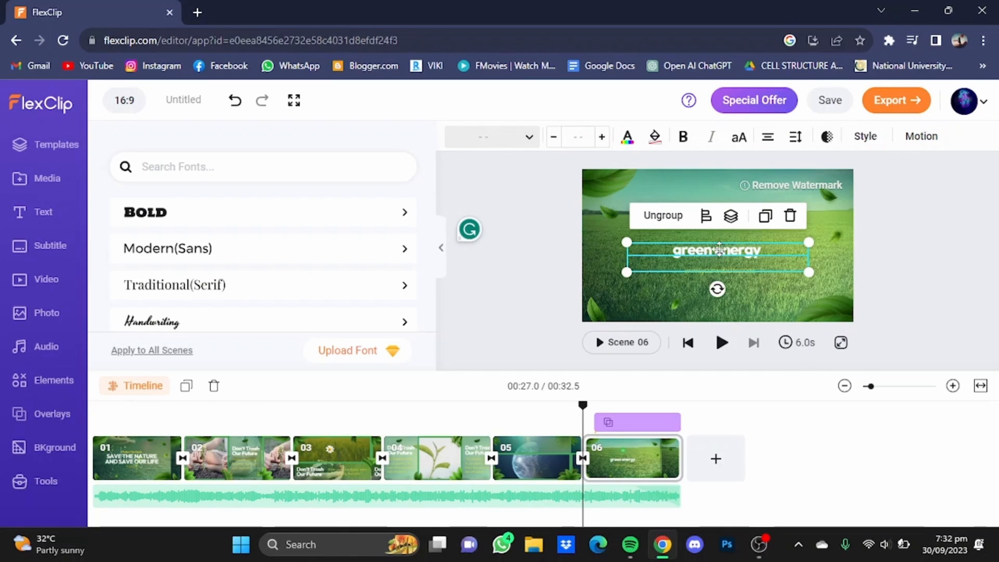
click(628, 147)
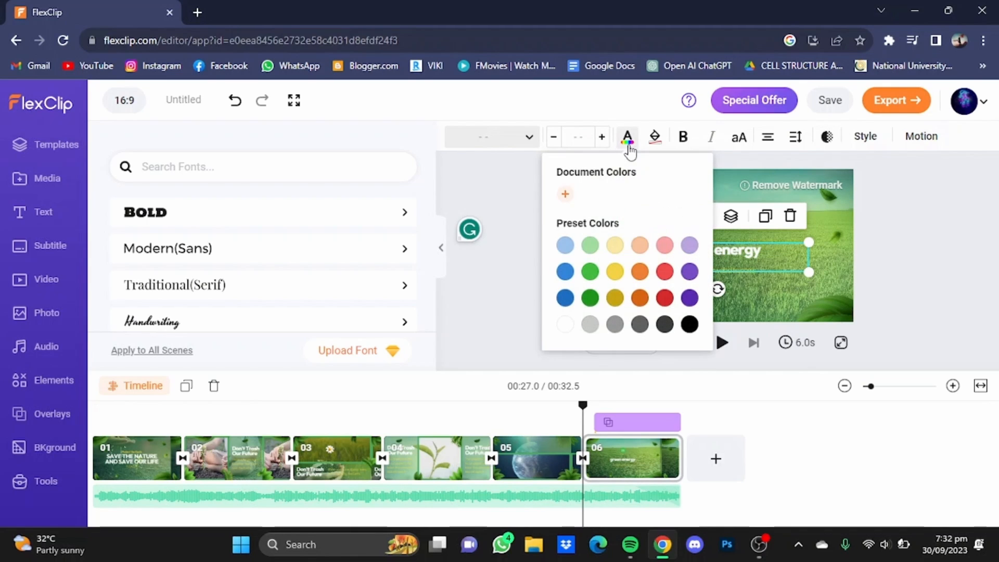
click(591, 272)
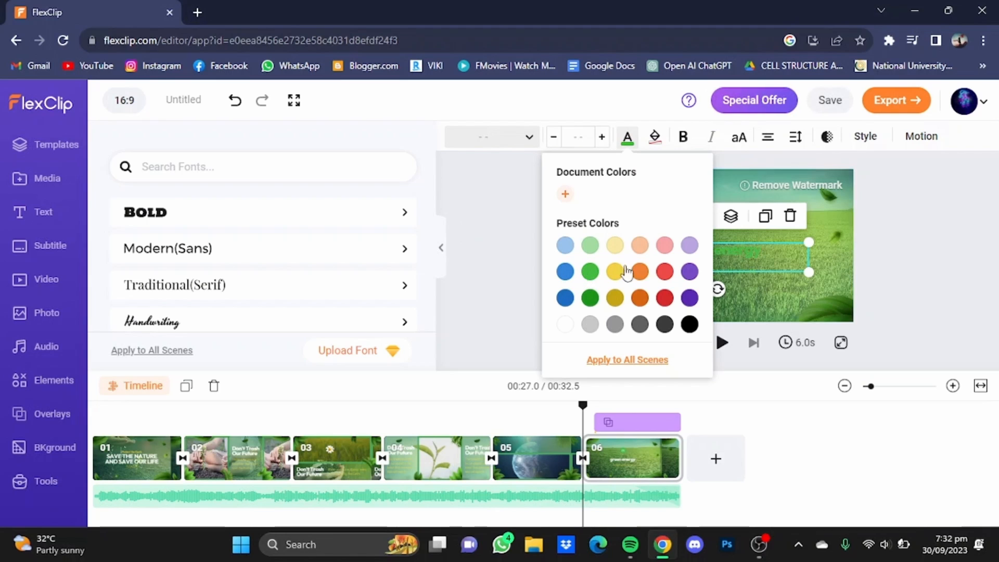
click(494, 281)
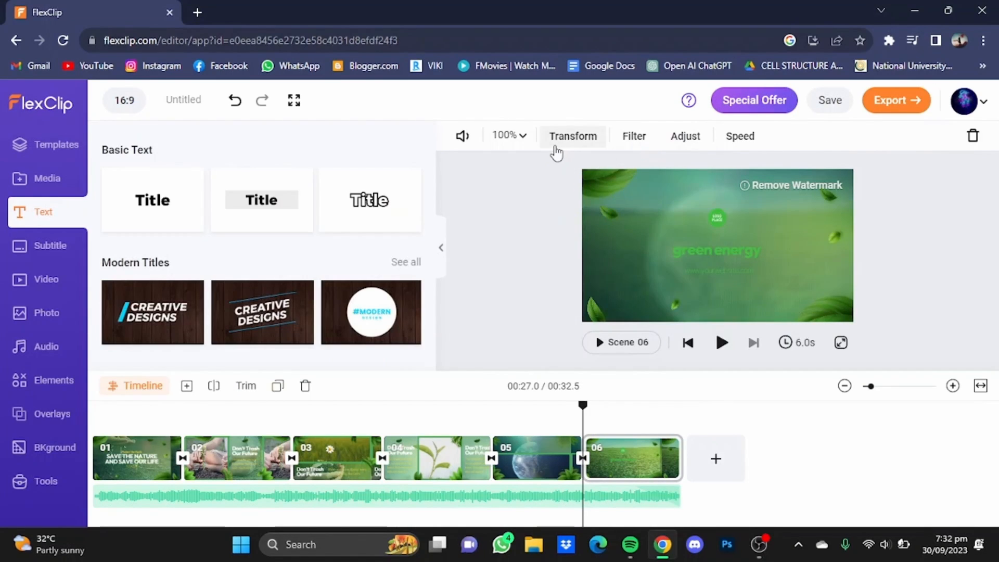
Turn on a black background at 100% opacity behind the "green energy" text group.
click(720, 253)
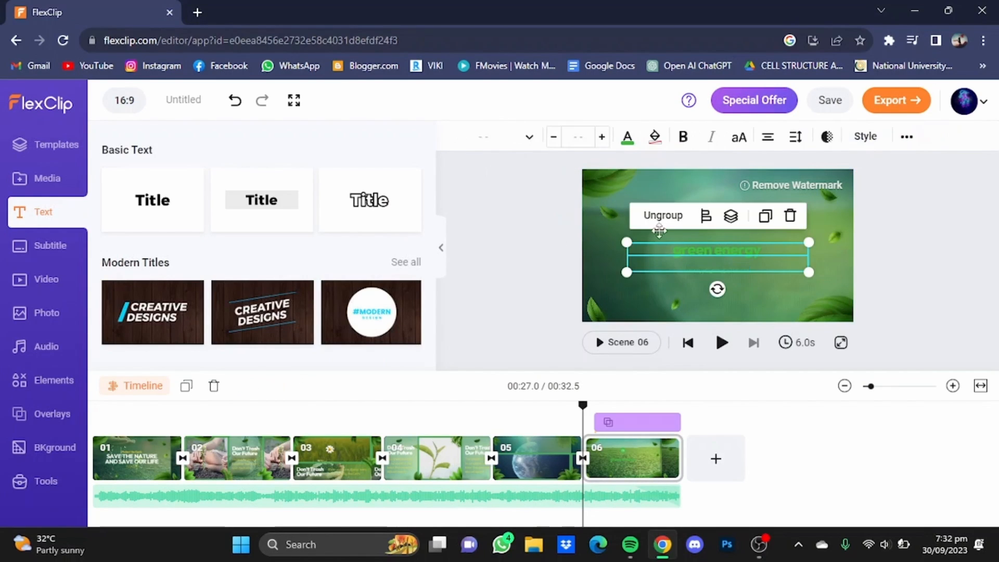
click(655, 138)
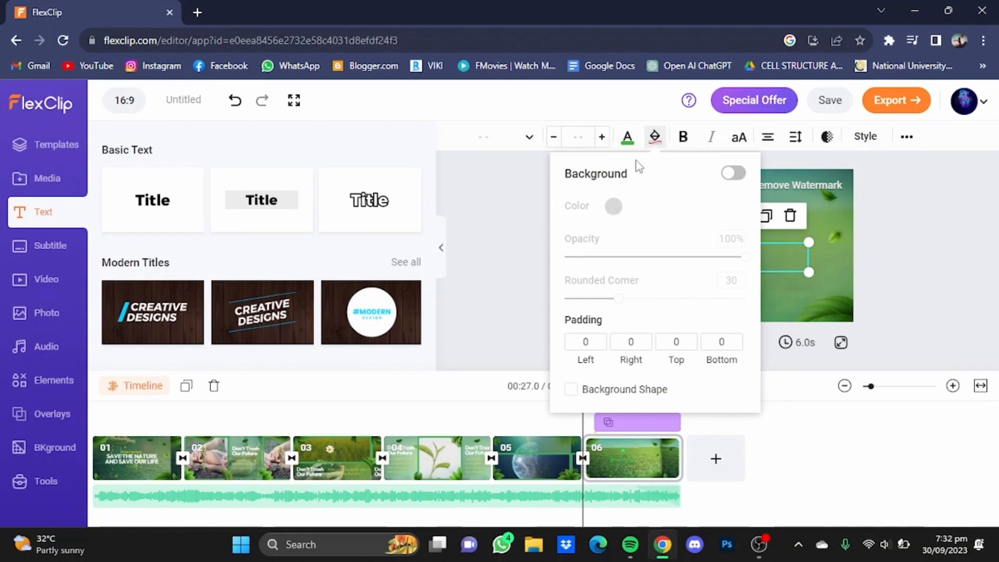
click(742, 178)
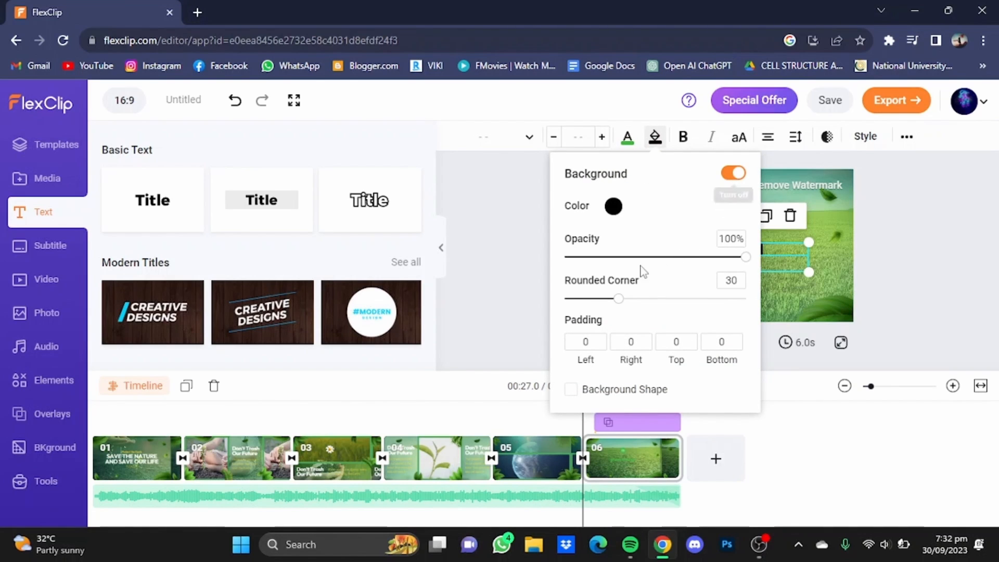
click(499, 282)
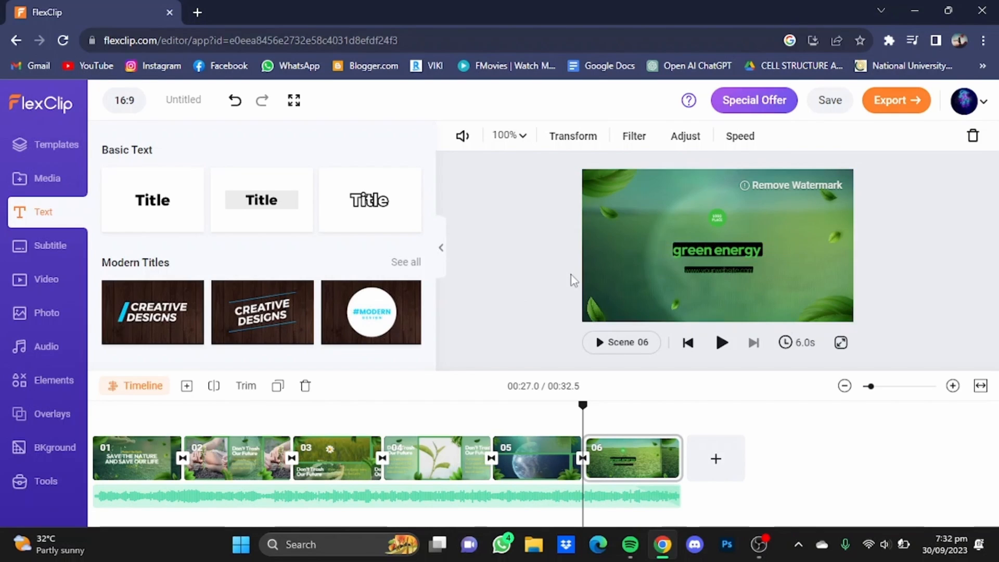
Reduce the opacity of the "green energy" text group and view the available text styles.
click(720, 253)
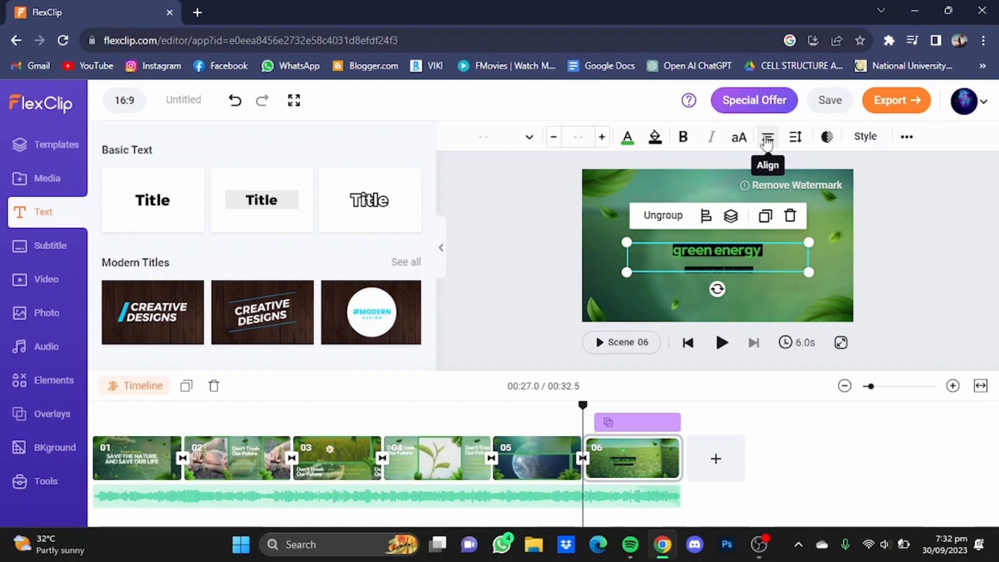
click(823, 140)
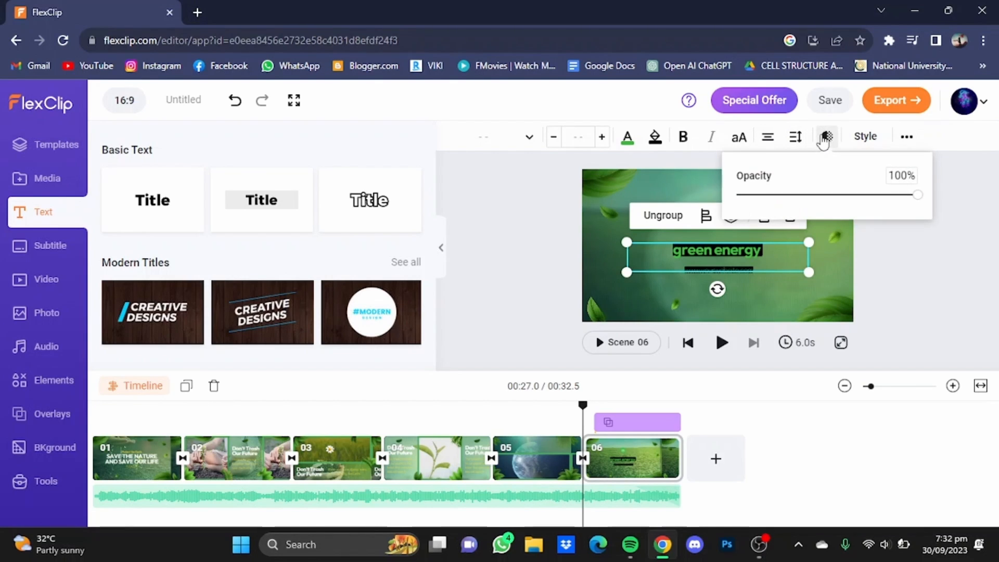
mouse_move(827, 206)
mouse_down()
mouse_move(808, 207)
mouse_move(822, 207)
mouse_up()
click(935, 190)
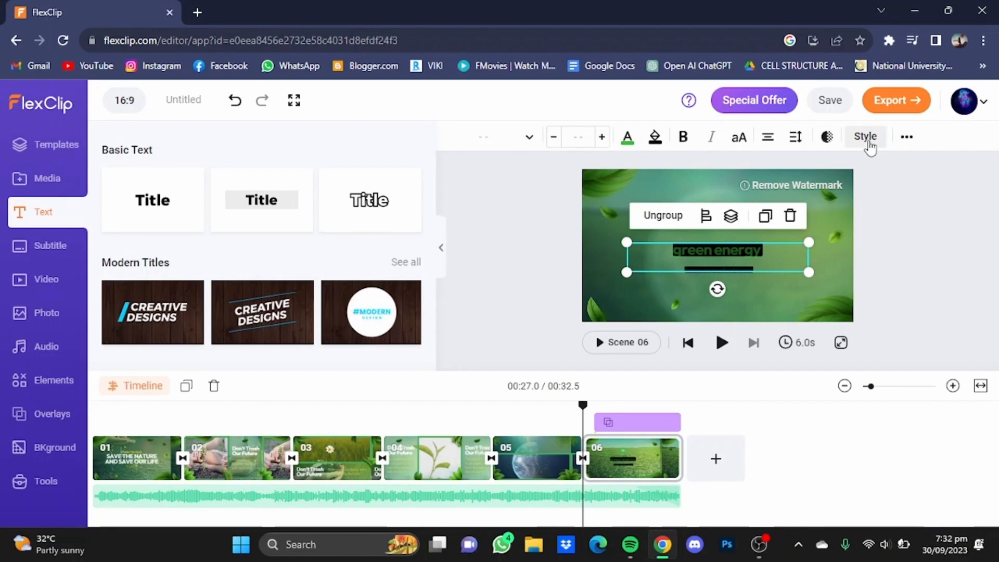
click(866, 138)
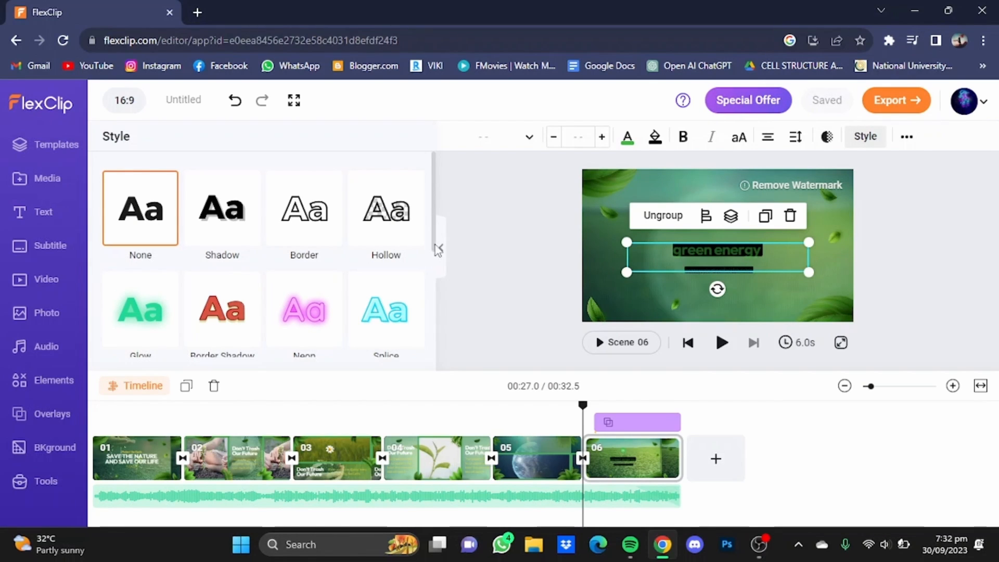
click(447, 232)
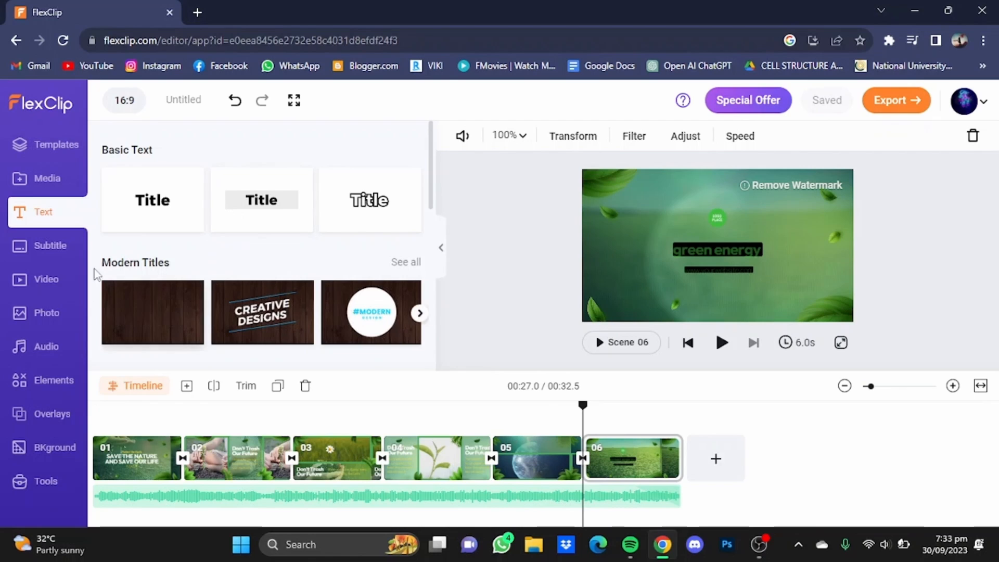
View the automatic, manual and upload subtitle options and the stock video library.
click(45, 250)
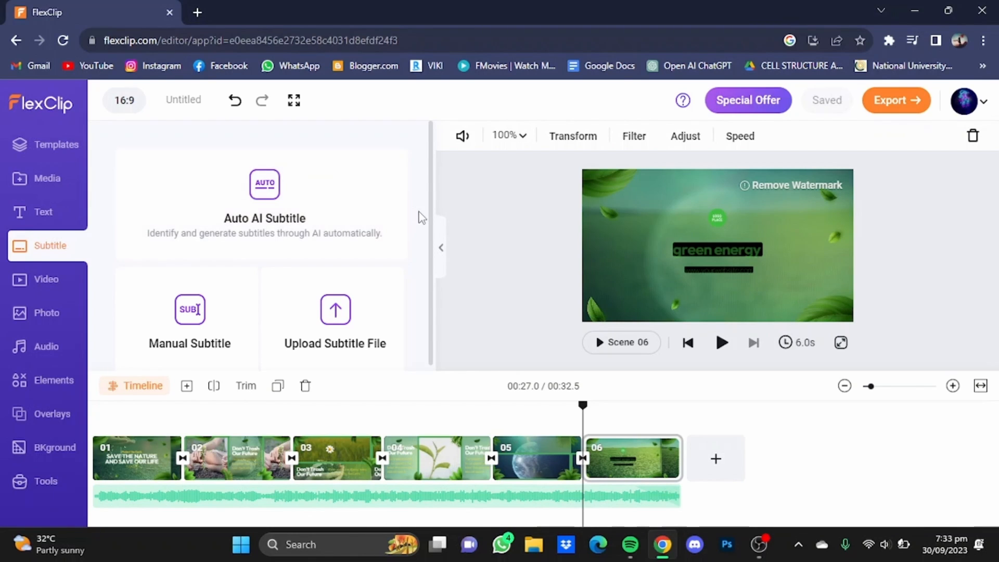
scroll(430, 269, down, 1)
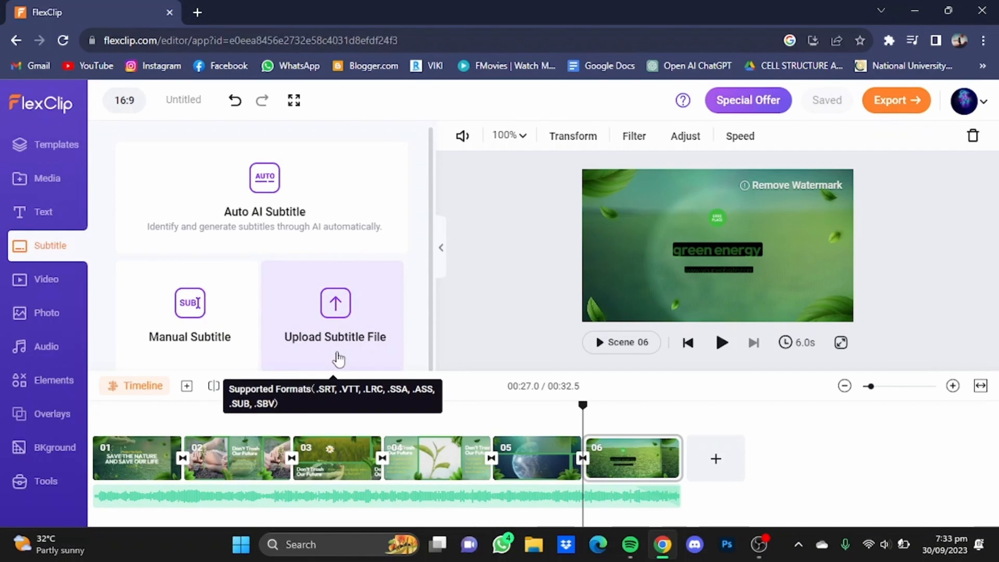
click(58, 283)
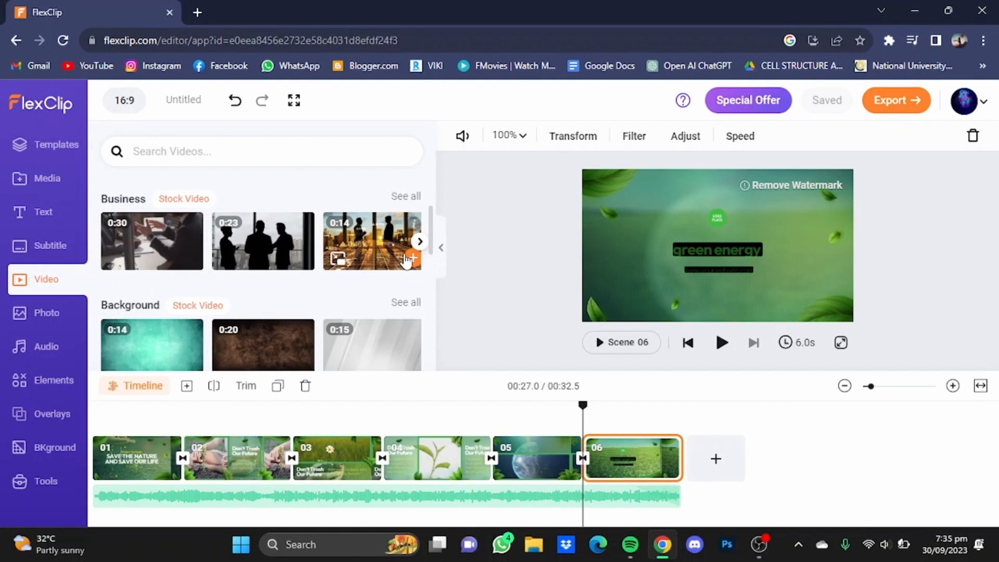
Try the third Business stock video as a smaller overlay in scene 06's upper-right corner, and delete it.
click(346, 260)
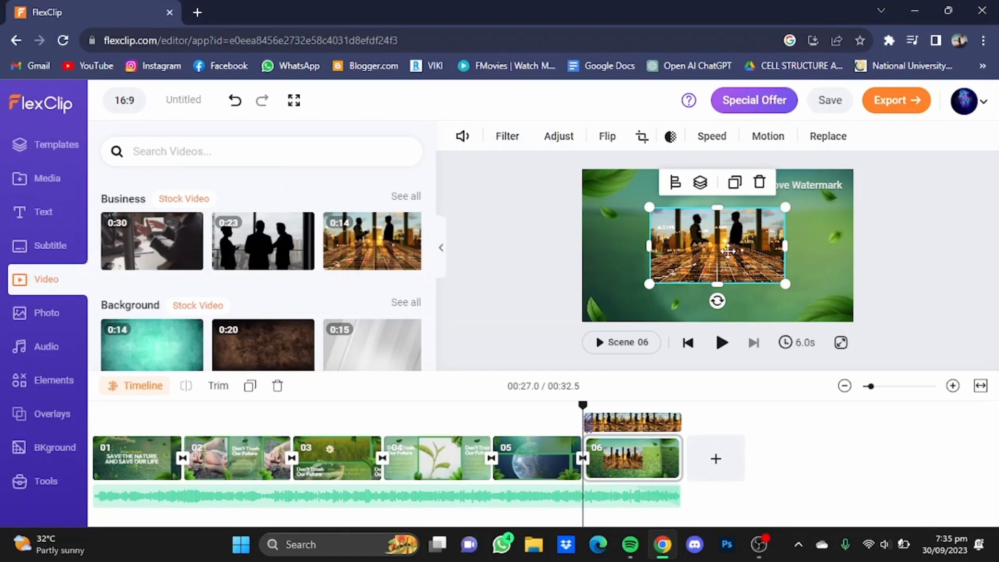
drag(727, 251, 722, 253)
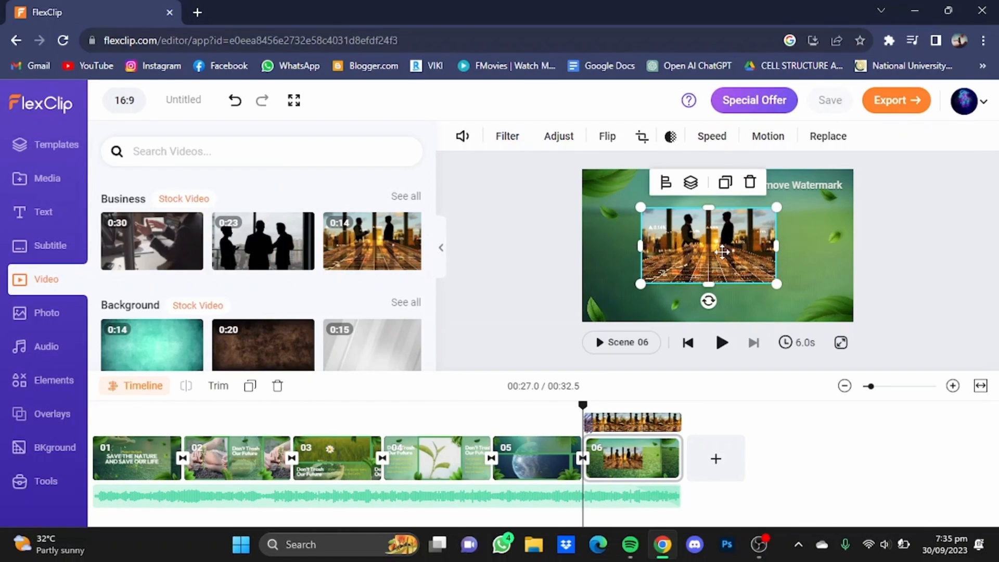
drag(640, 207, 661, 200)
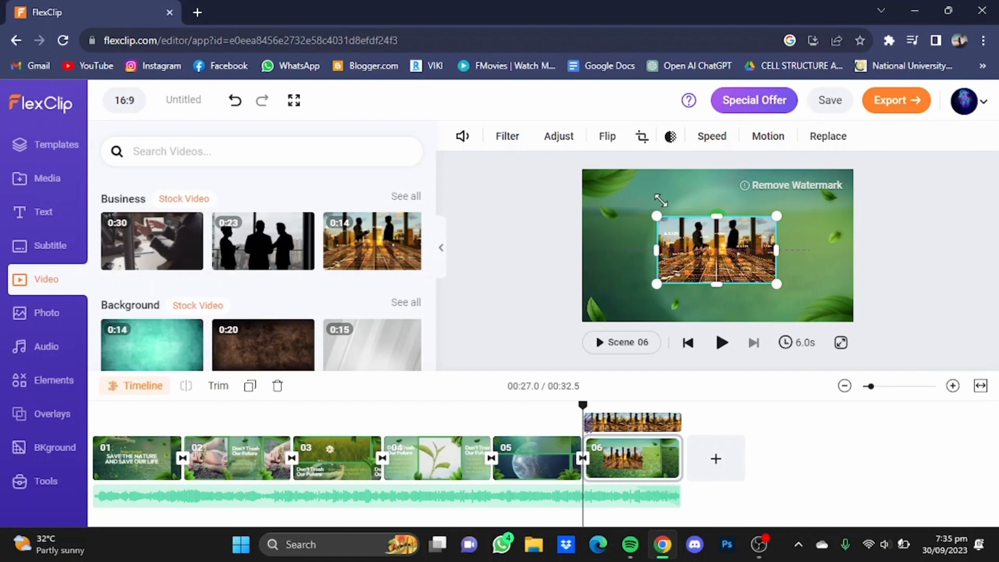
drag(729, 259, 813, 206)
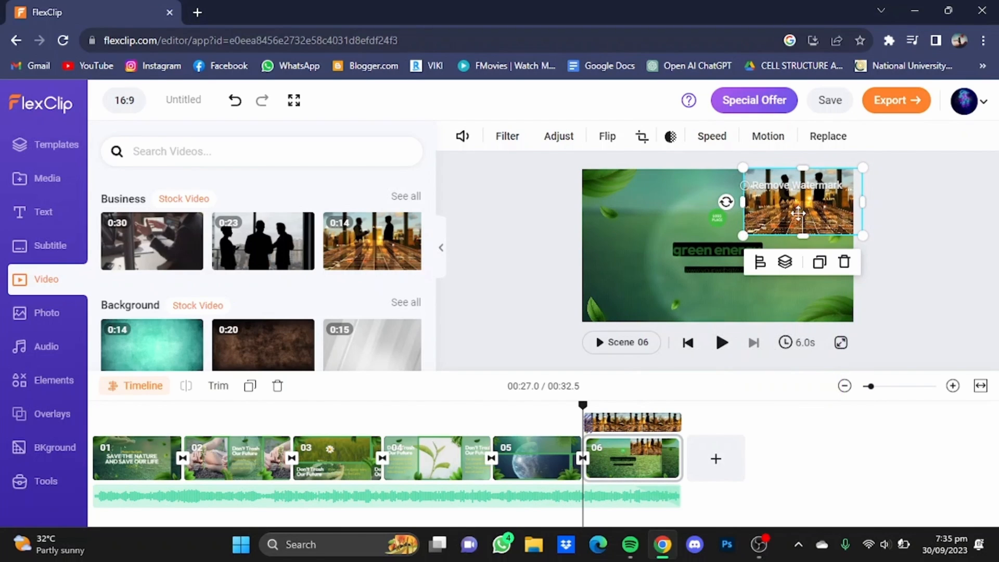
click(278, 387)
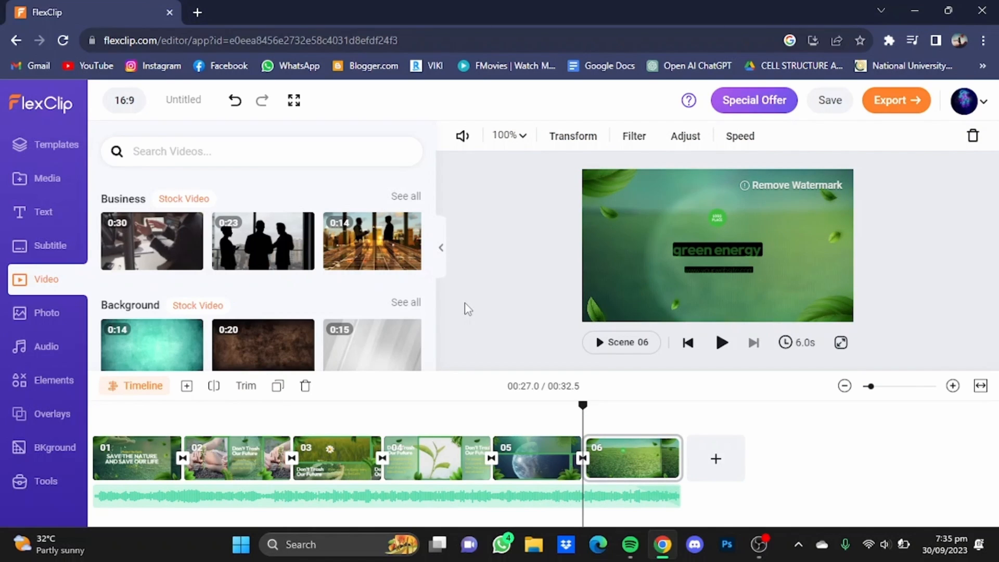
View the stock photo library and replace the video's music track with "Back To 95 - Instrumental Version".
click(75, 311)
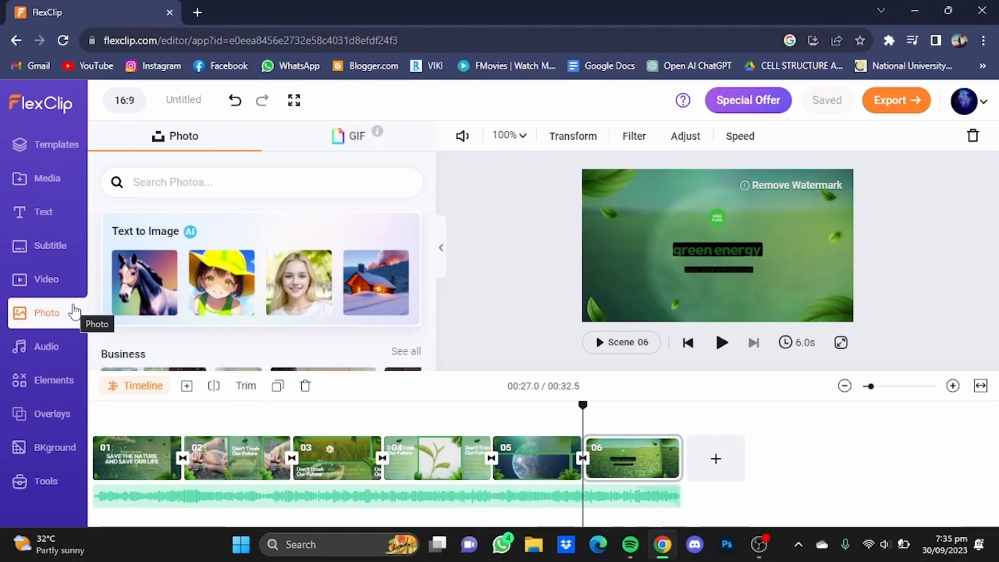
click(26, 351)
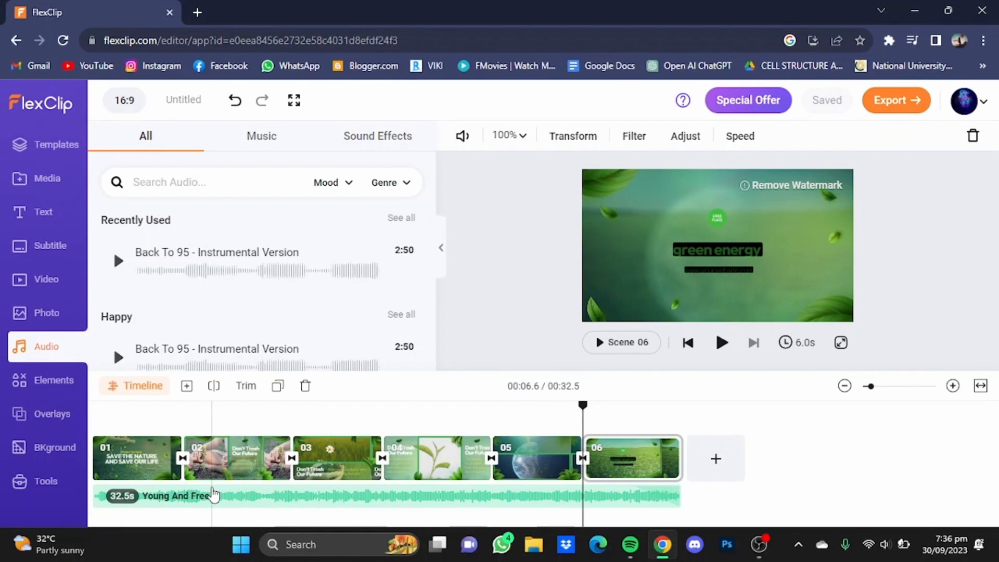
click(212, 493)
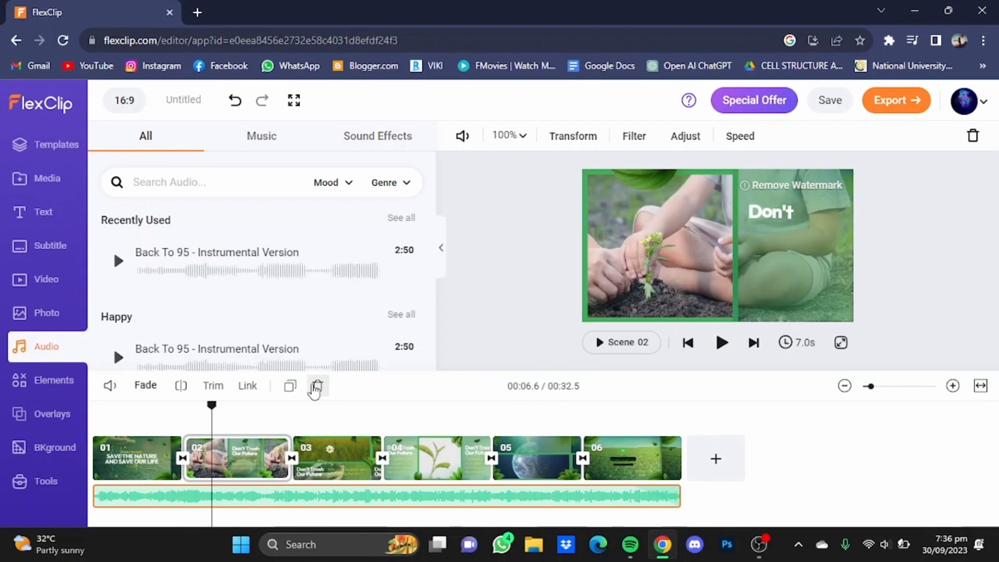
click(316, 386)
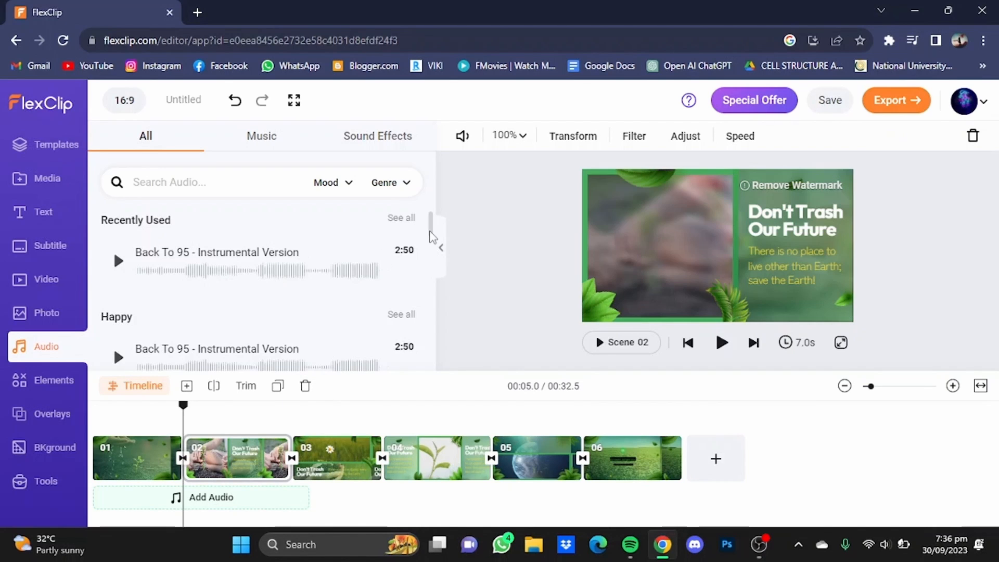
mouse_move(430, 236)
mouse_down()
mouse_move(429, 264)
mouse_move(428, 225)
mouse_up()
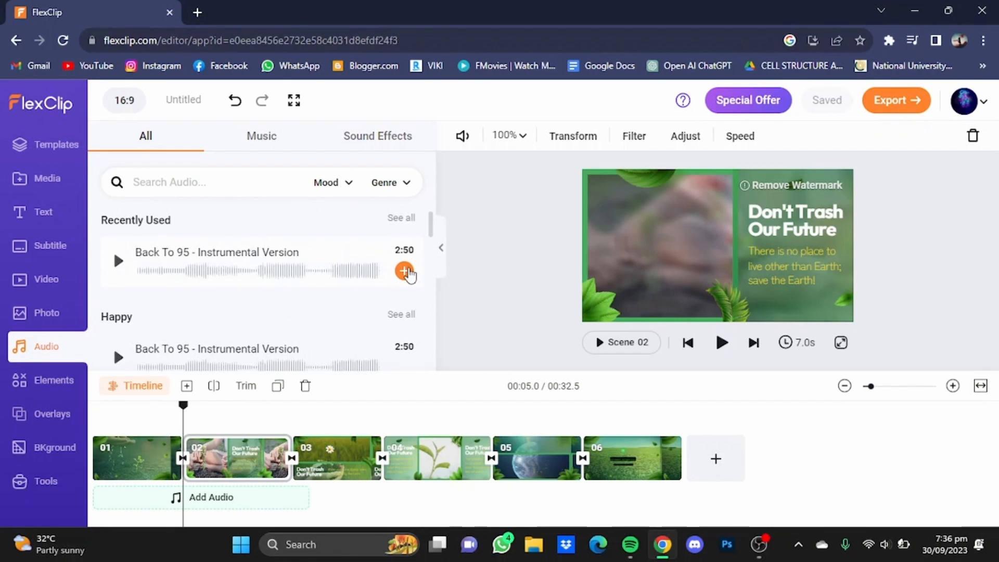
click(405, 271)
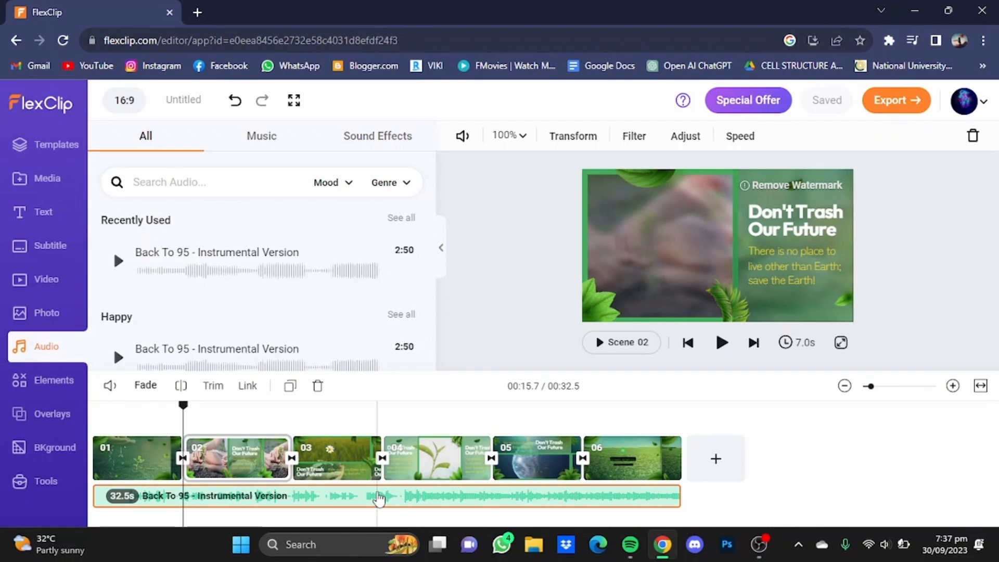
Examine the available element categories, from shapes and social icons to GIPHY stickers, masks and frames, and arrows.
click(44, 387)
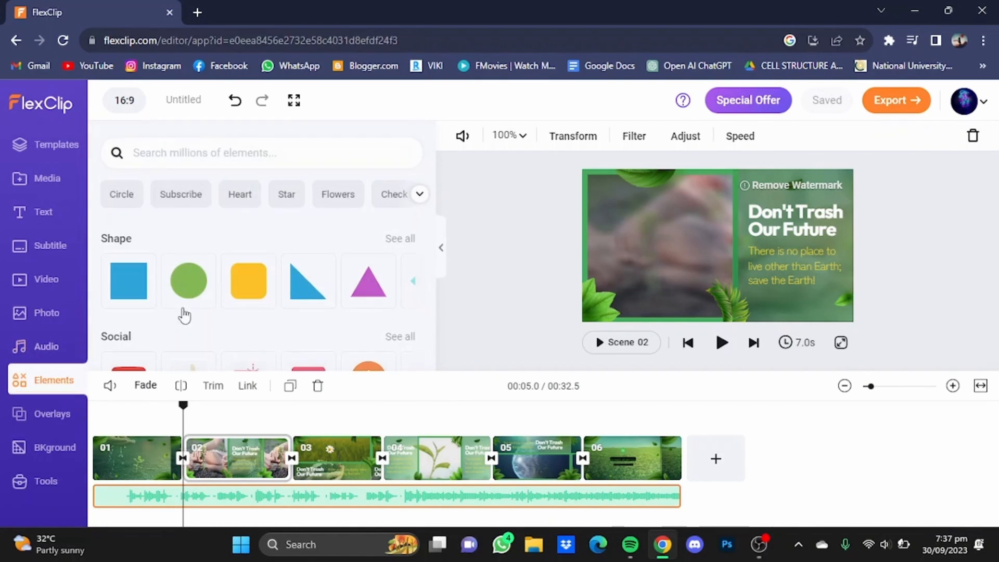
scroll(430, 244, down, 2)
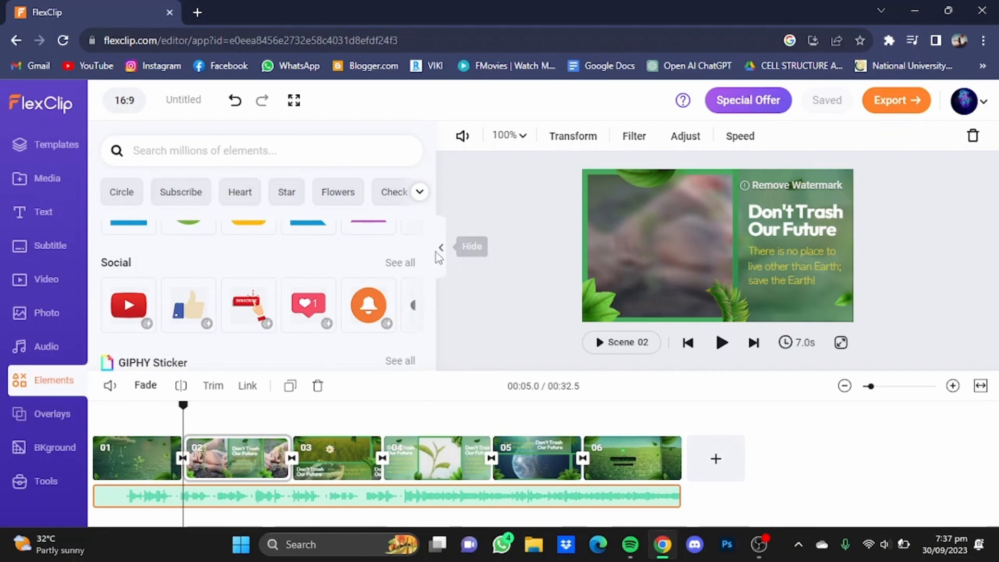
scroll(256, 268, down, 3)
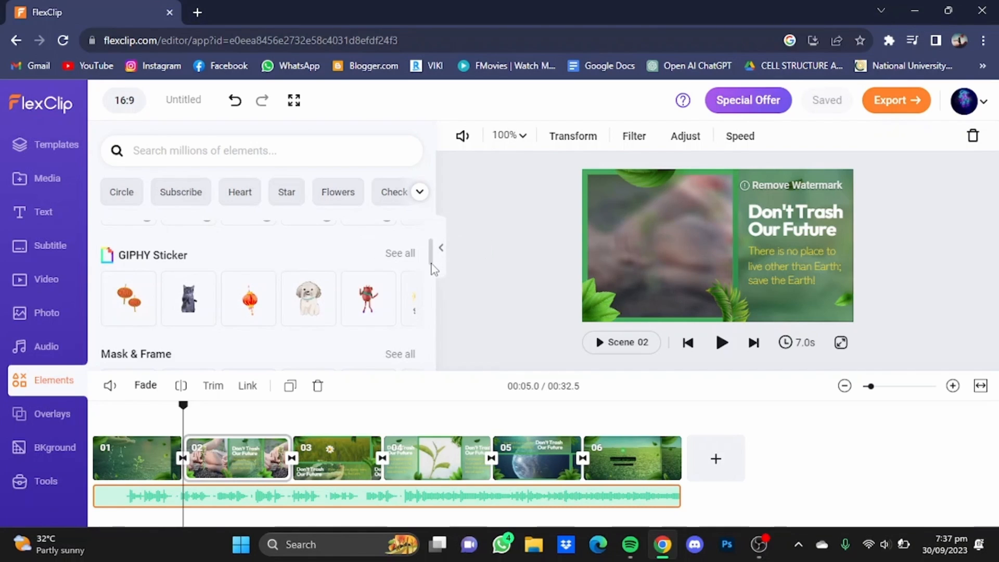
scroll(425, 288, down, 4)
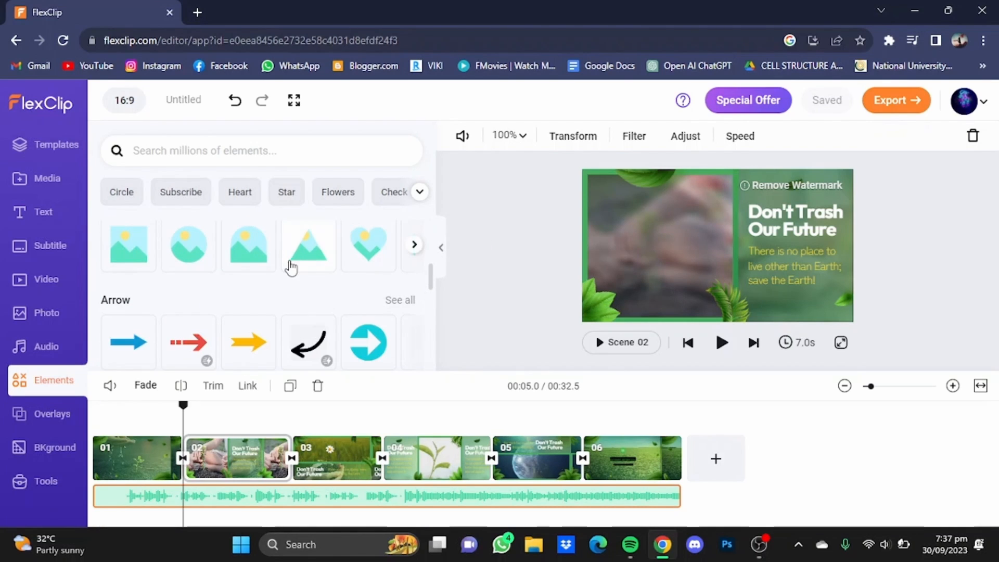
Add the first effect overlay across the full frame of scene 02 and preview the scene in playback.
click(53, 413)
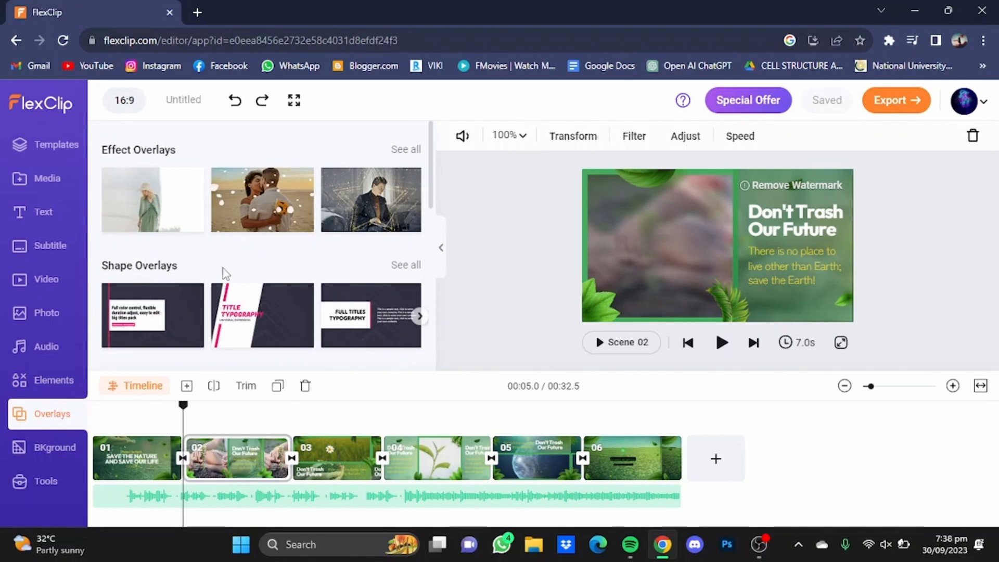
click(161, 218)
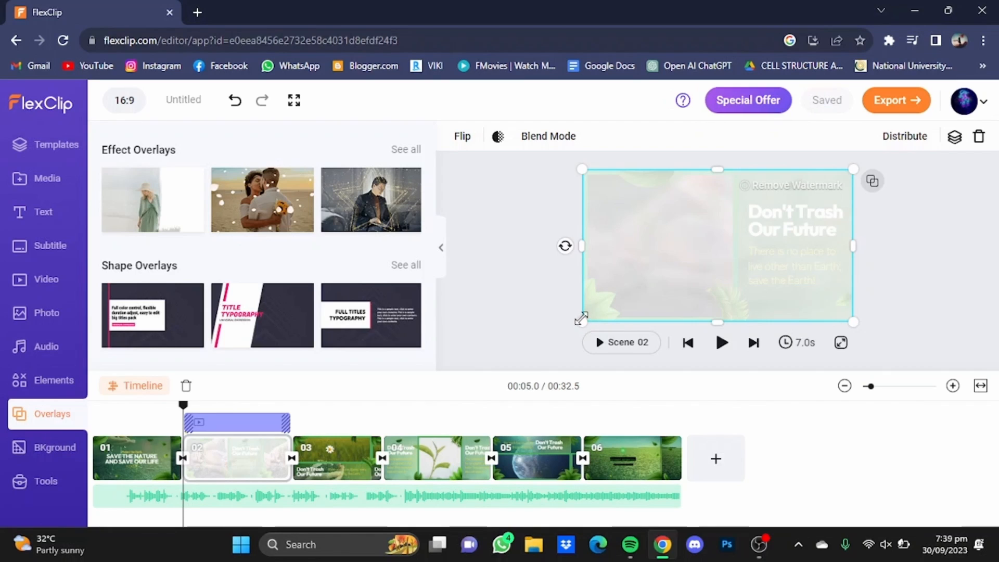
mouse_move(582, 322)
mouse_down()
mouse_move(660, 279)
mouse_move(574, 325)
mouse_up()
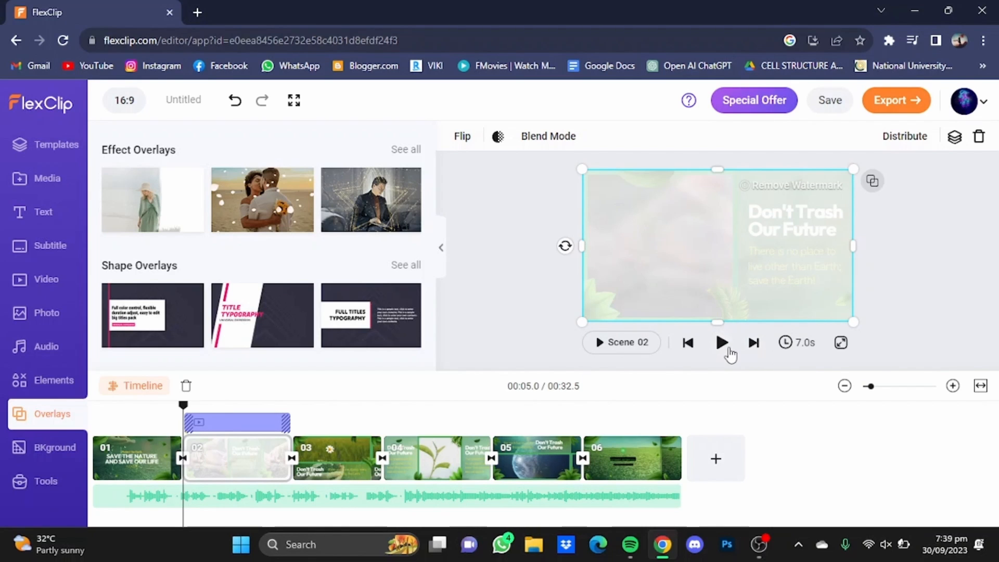
click(726, 347)
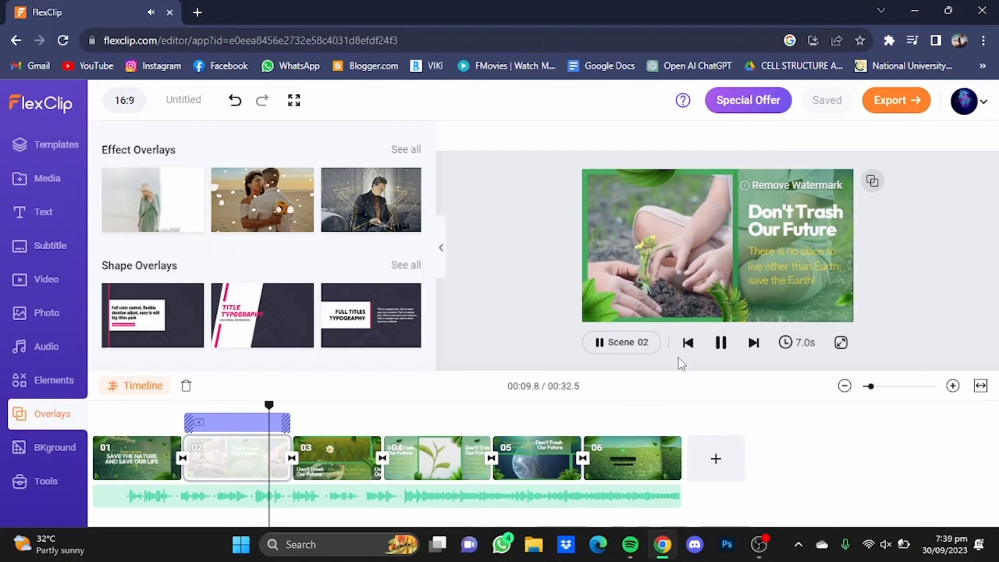
click(721, 346)
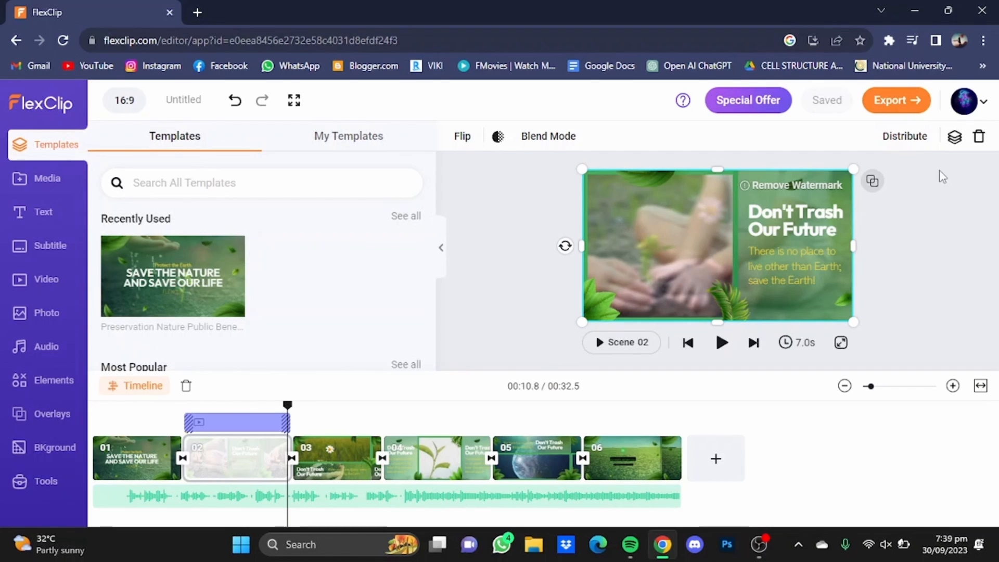
Open the export format options for the finished video.
click(908, 107)
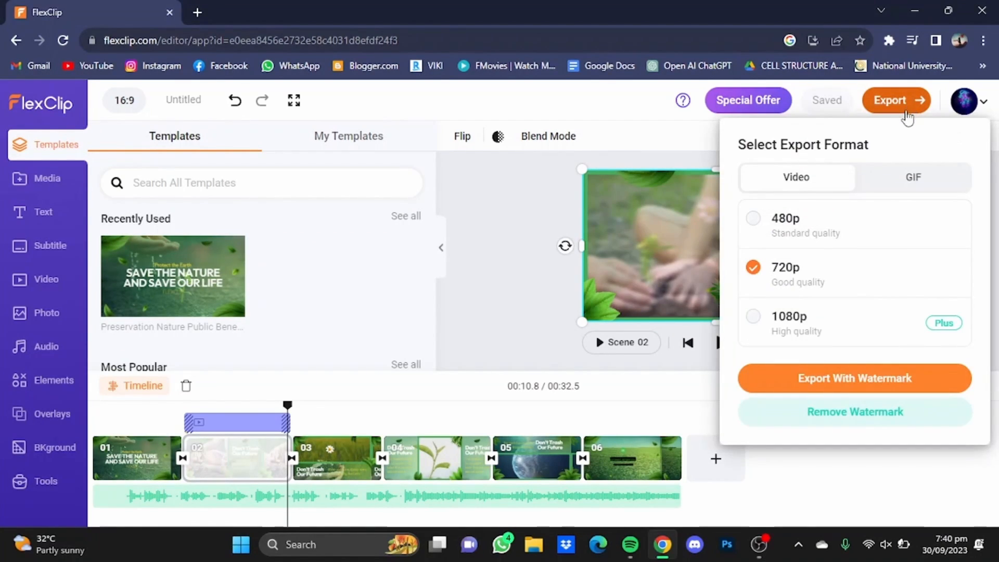